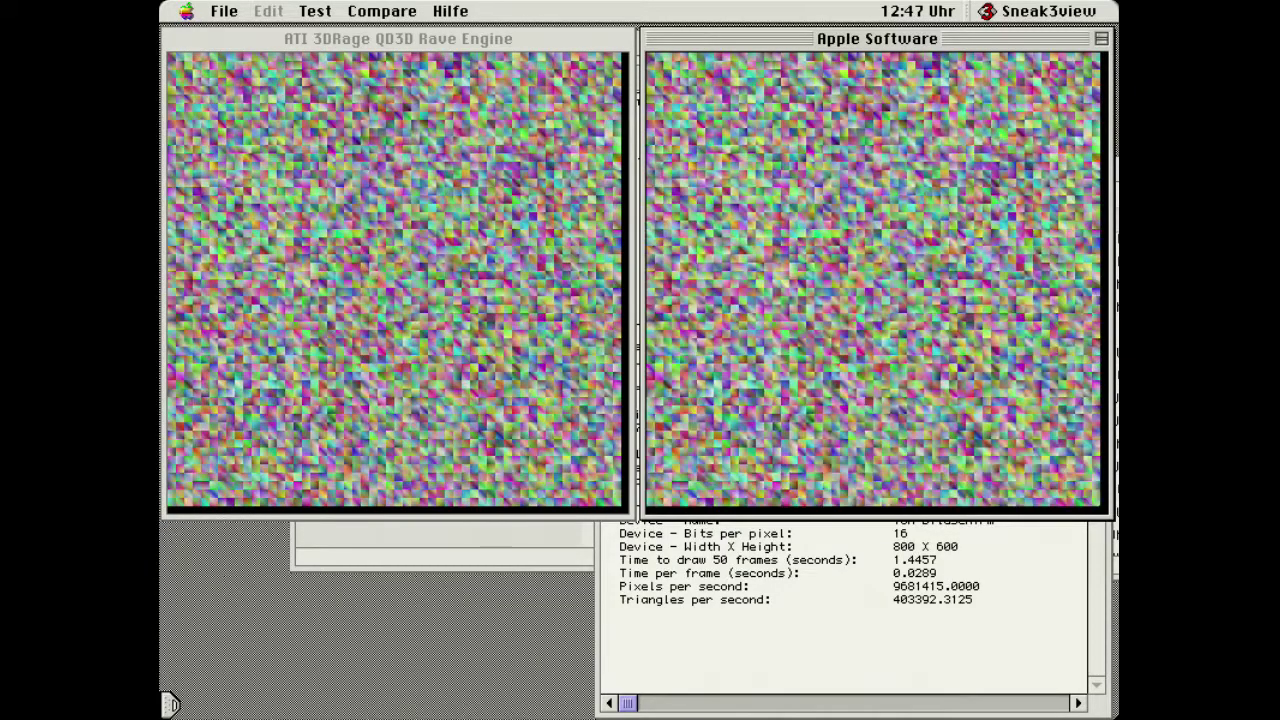
- Bring the Untitled Settings window forward and highlight both engines' triangles-per-second results for the 25-pixel Gouraud Tris test
click(991, 590)
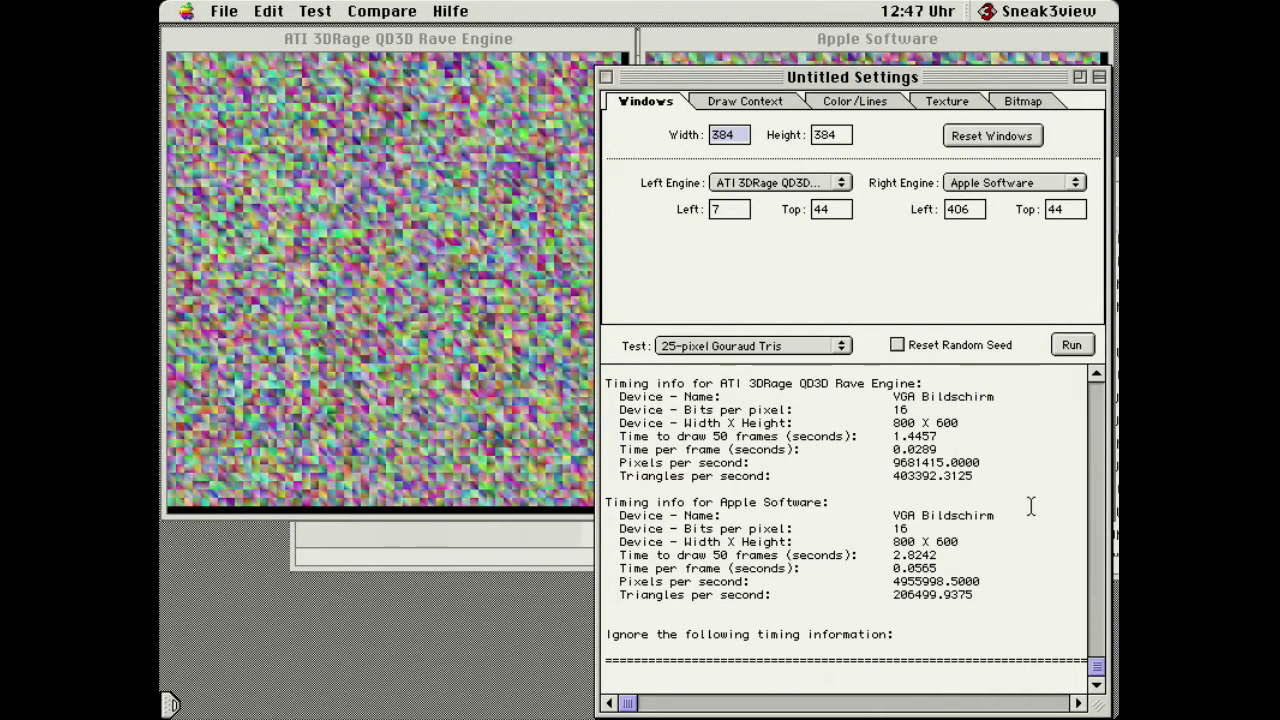
drag(893, 476, 967, 482)
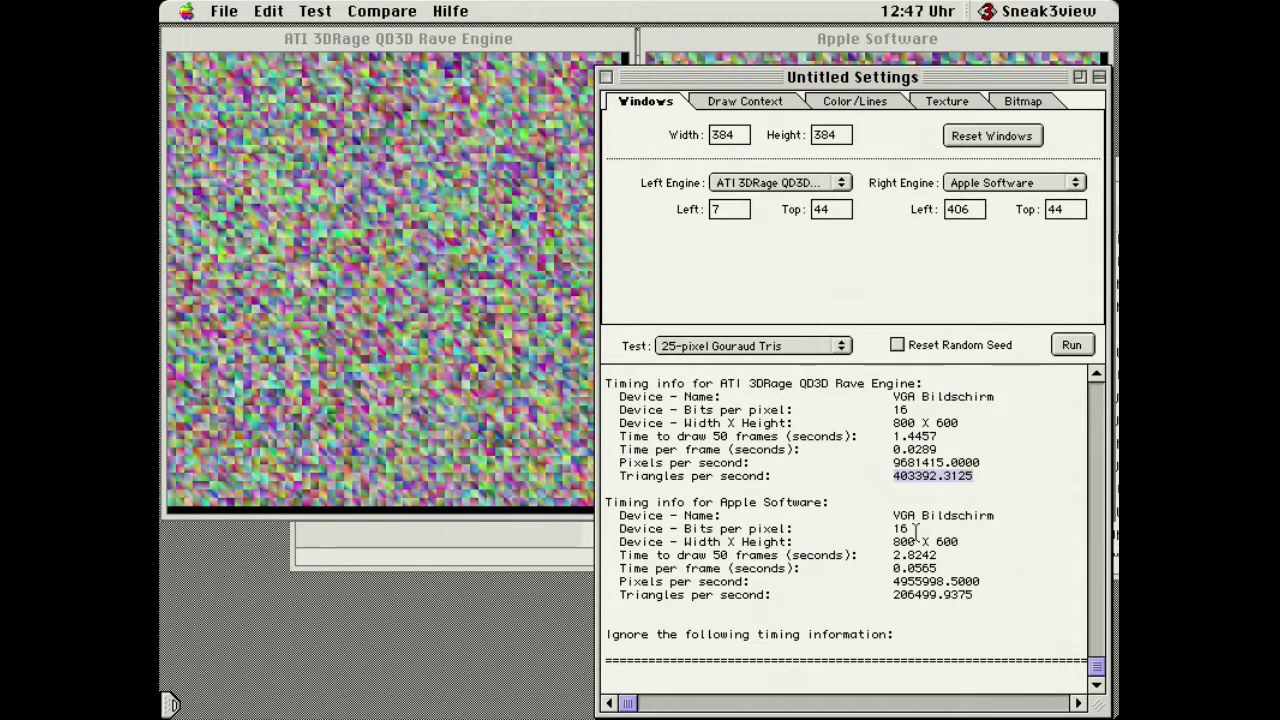
drag(893, 595, 972, 594)
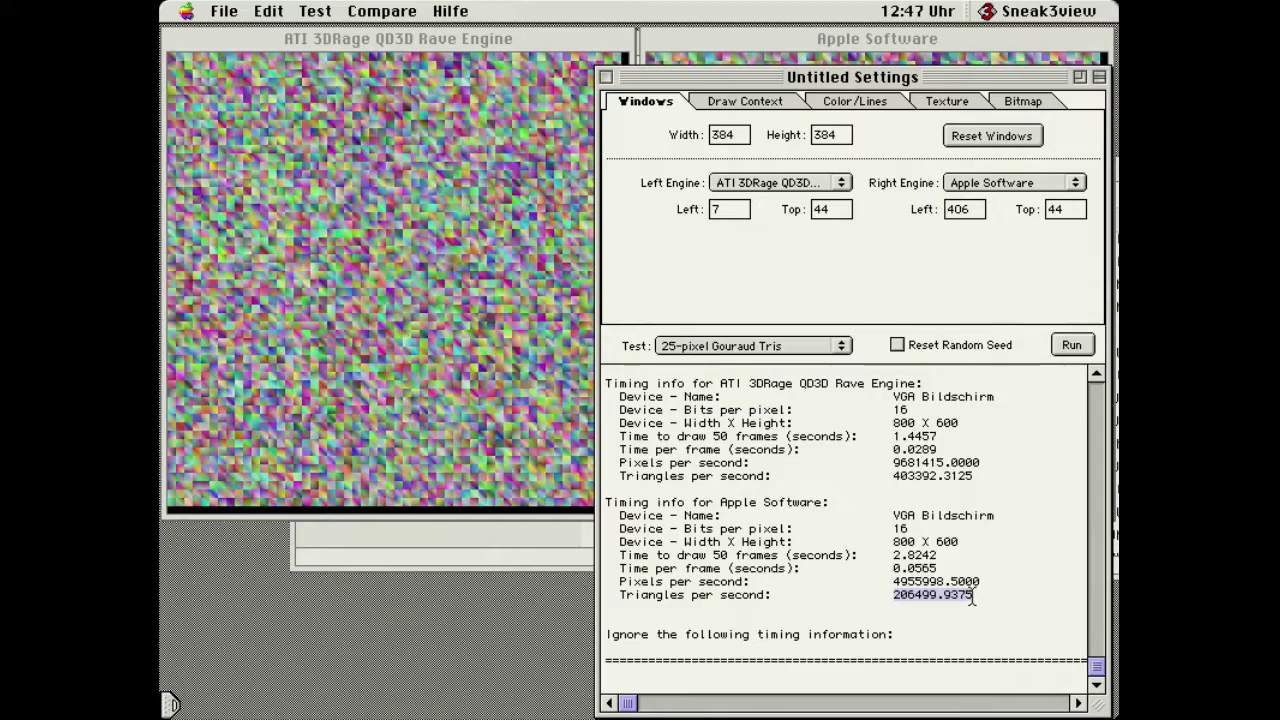
- Run the 50-pixel Gouraud Tris test and highlight the triangles-per-second result of each engine
drag(745, 345, 745, 364)
click(1071, 347)
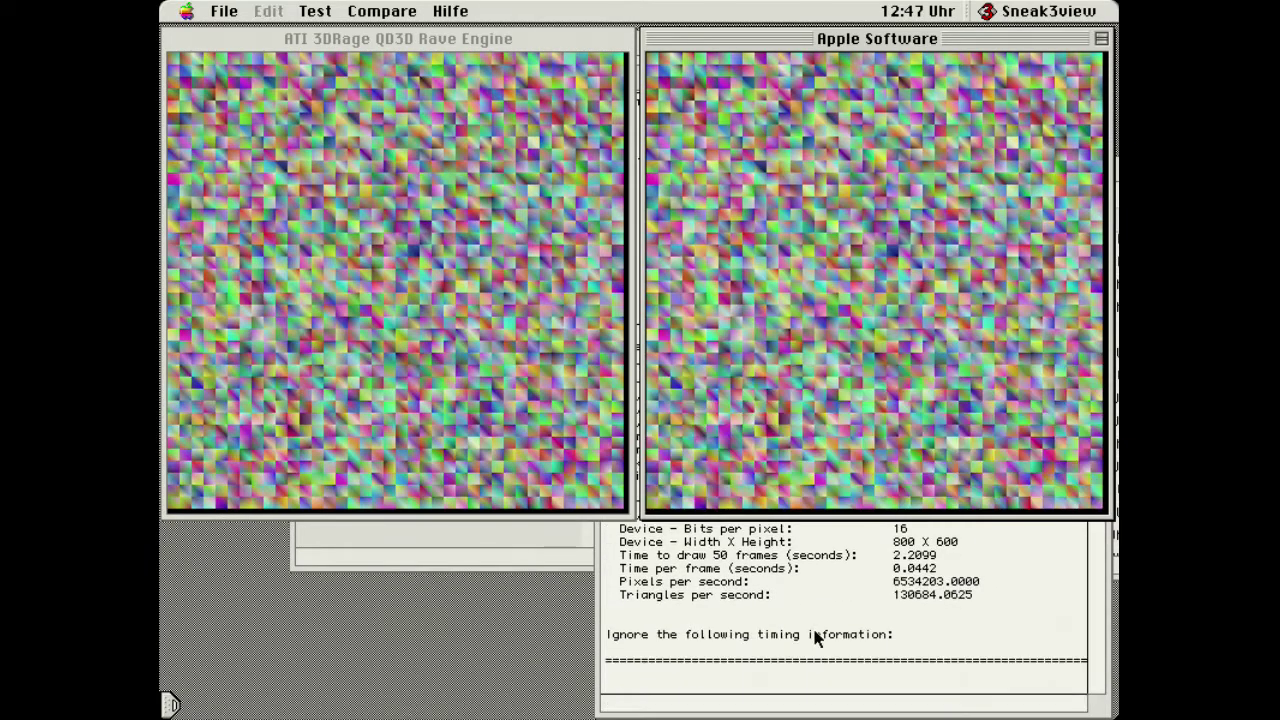
drag(896, 477, 928, 481)
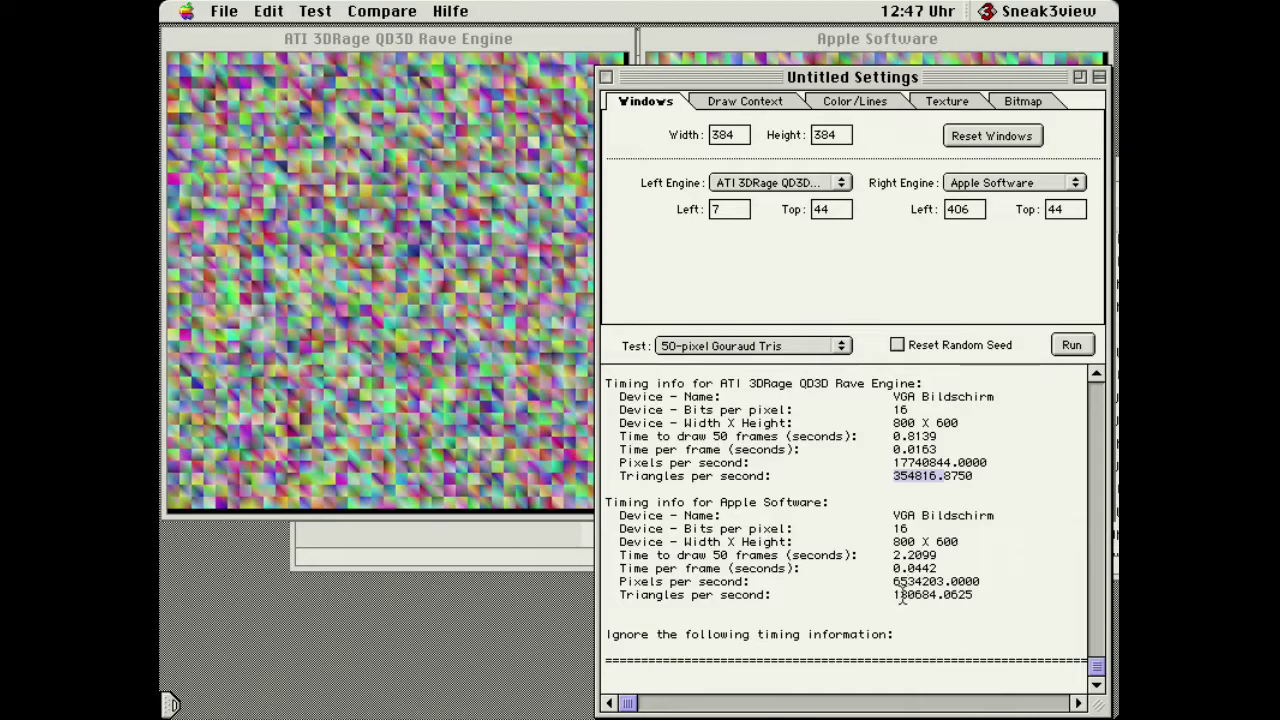
drag(891, 595, 940, 598)
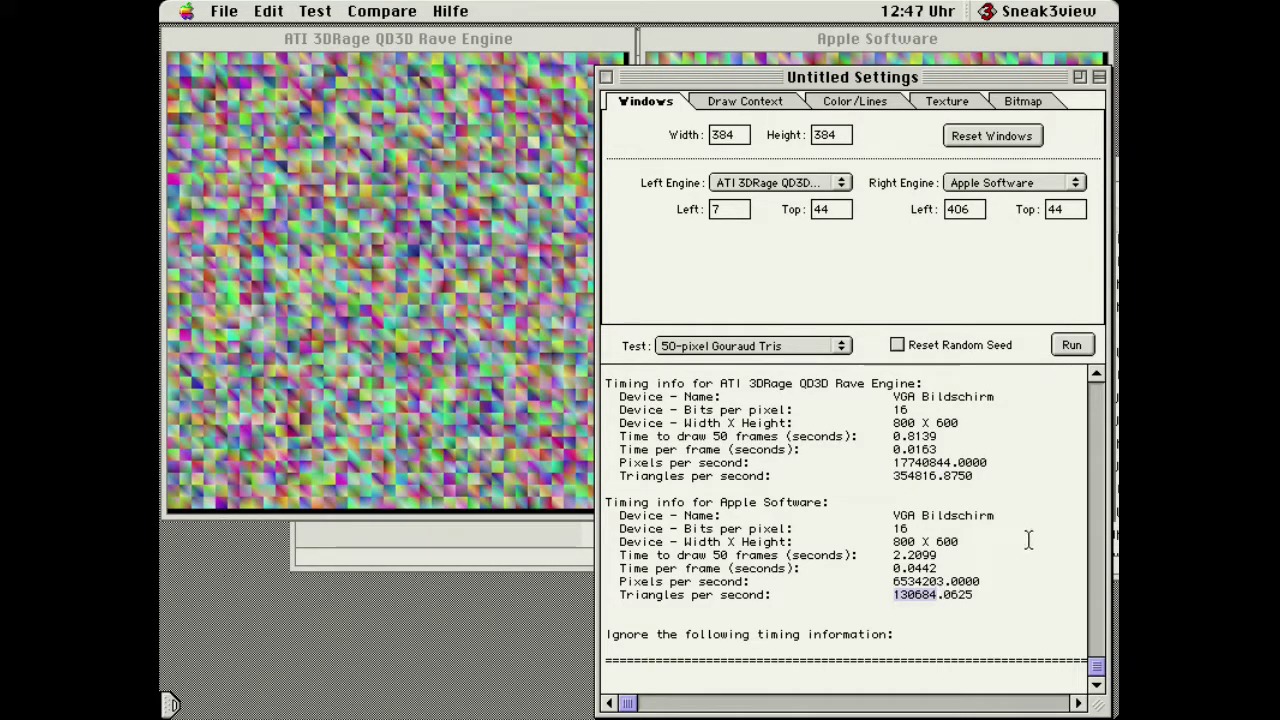
- Run the 1000-pixel Gouraud Tris test and highlight the triangles-per-second result of each engine
click(740, 345)
click(737, 345)
click(740, 348)
click(737, 359)
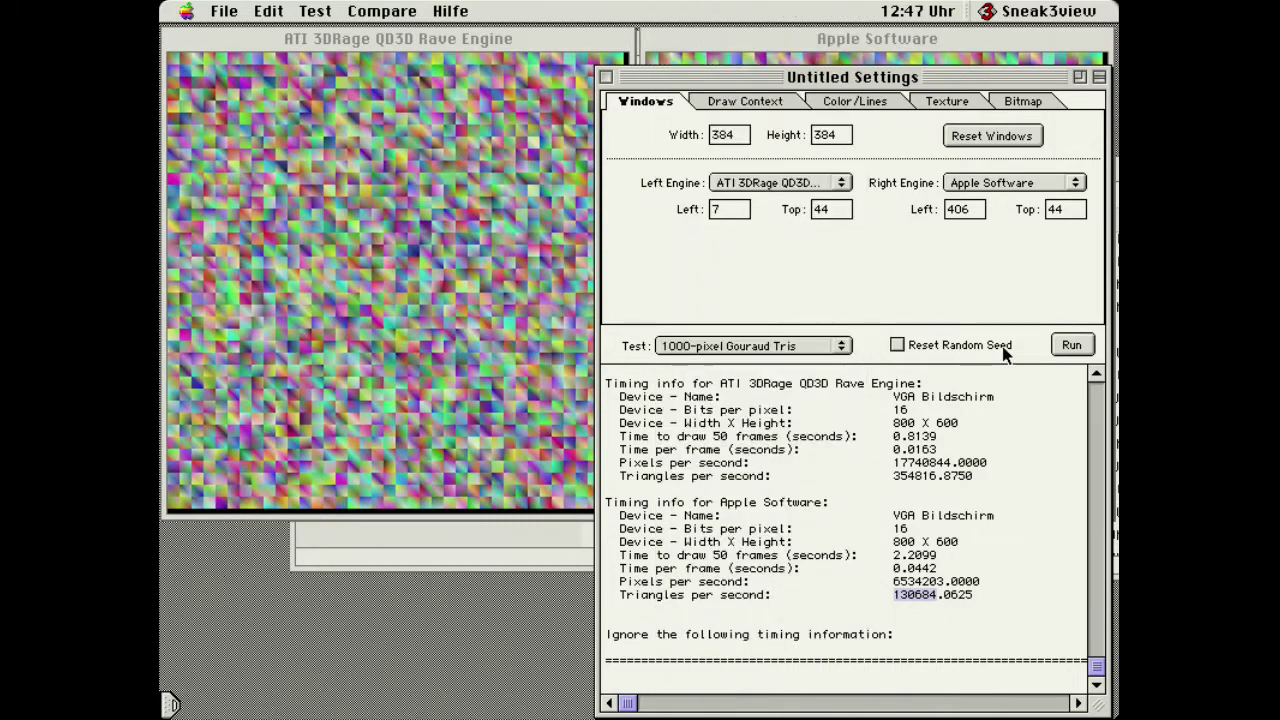
click(1067, 346)
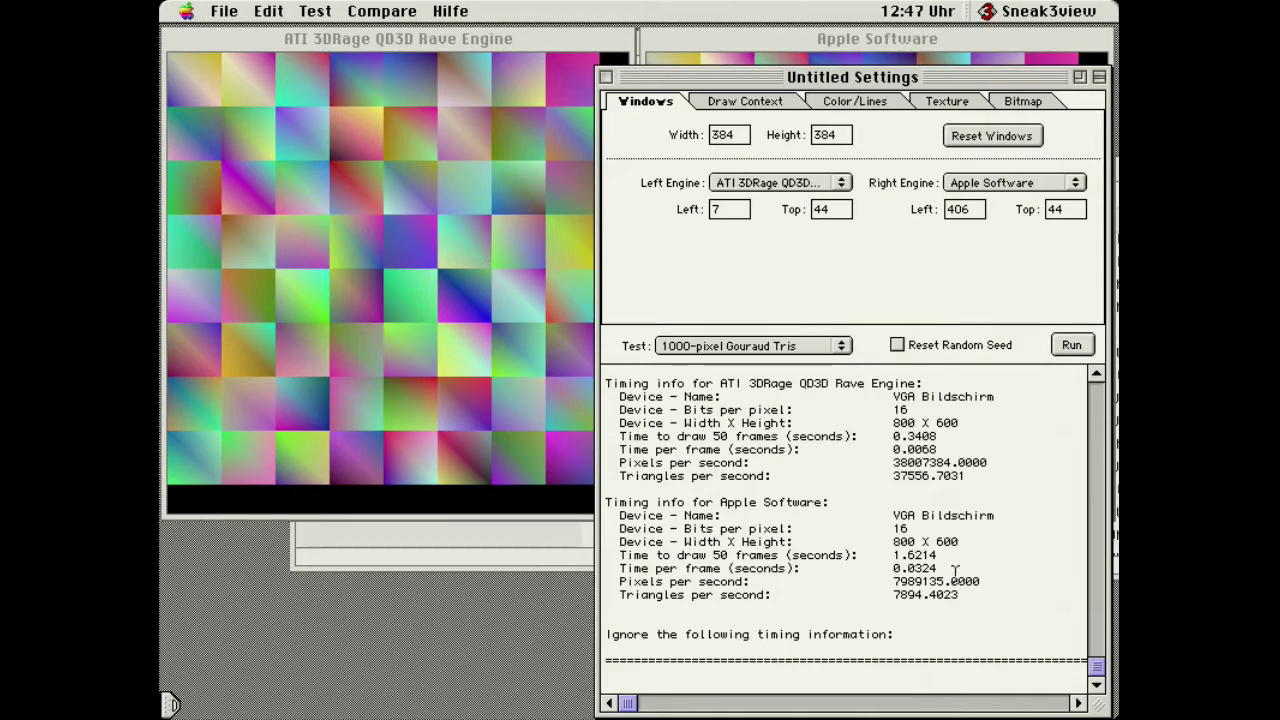
double_click(906, 476)
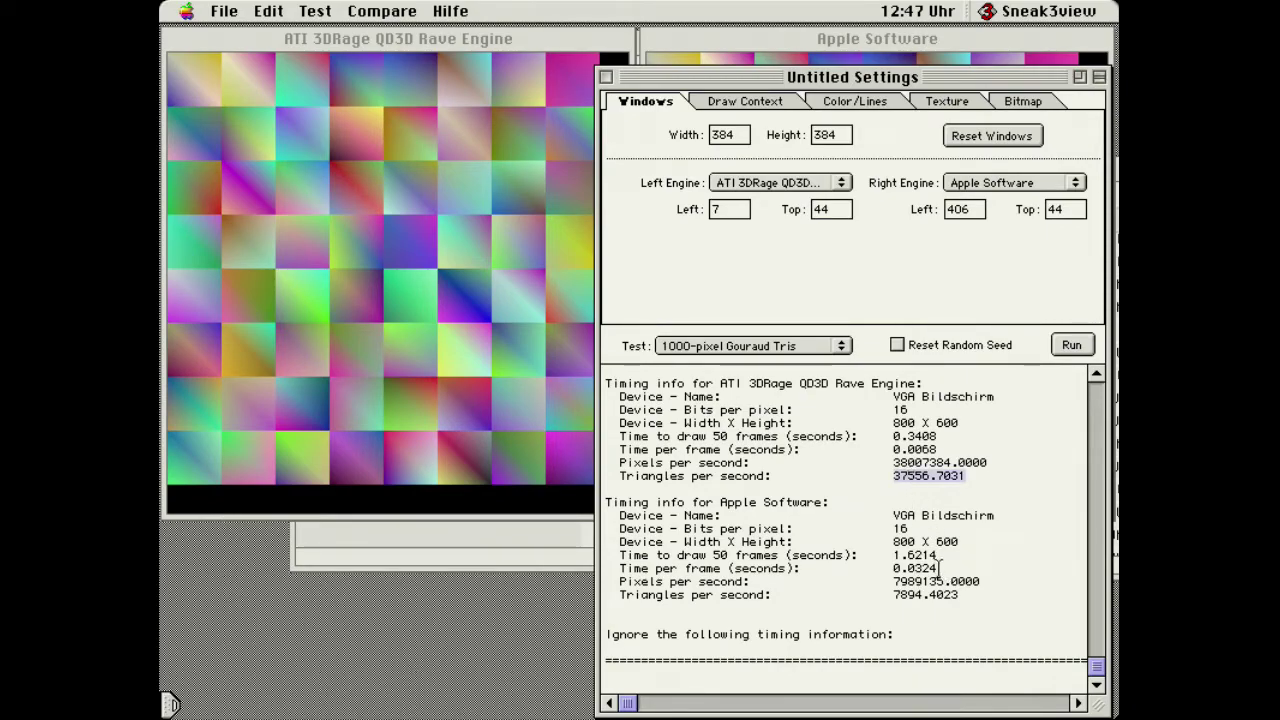
double_click(906, 595)
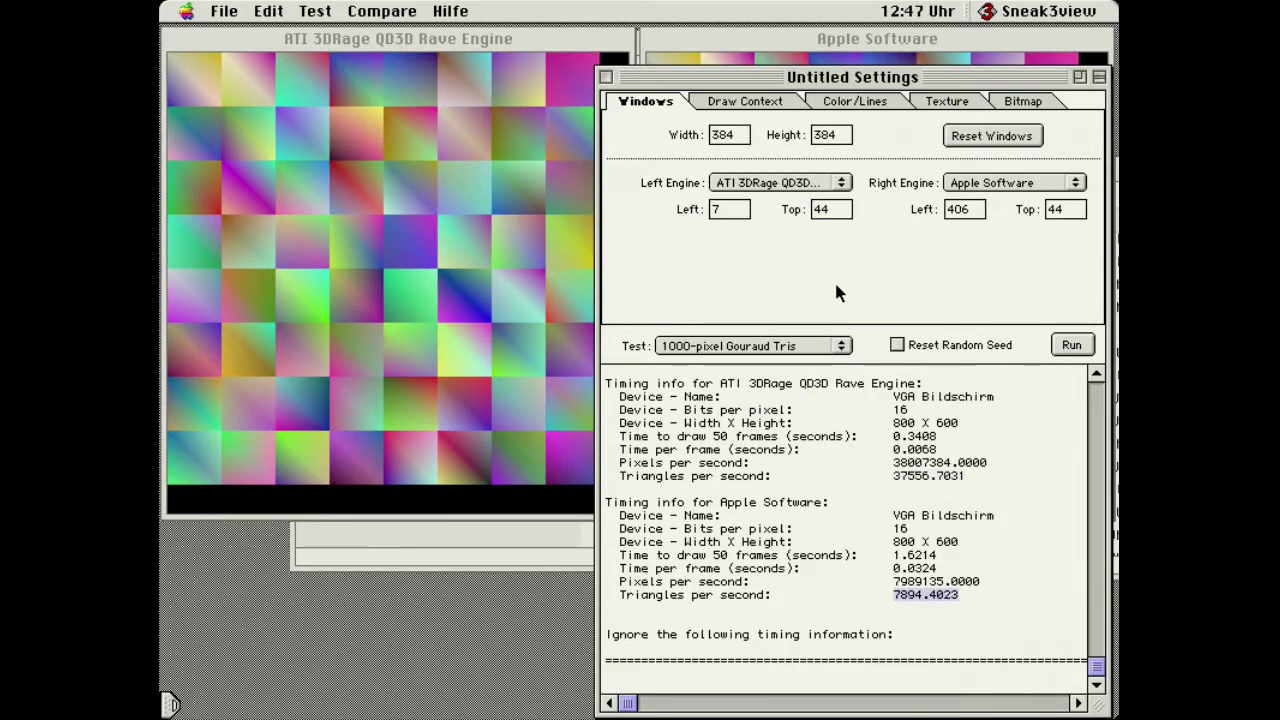
- Run the N-pixel Gouraud Tris test and highlight the triangles-per-second result of each engine
click(805, 345)
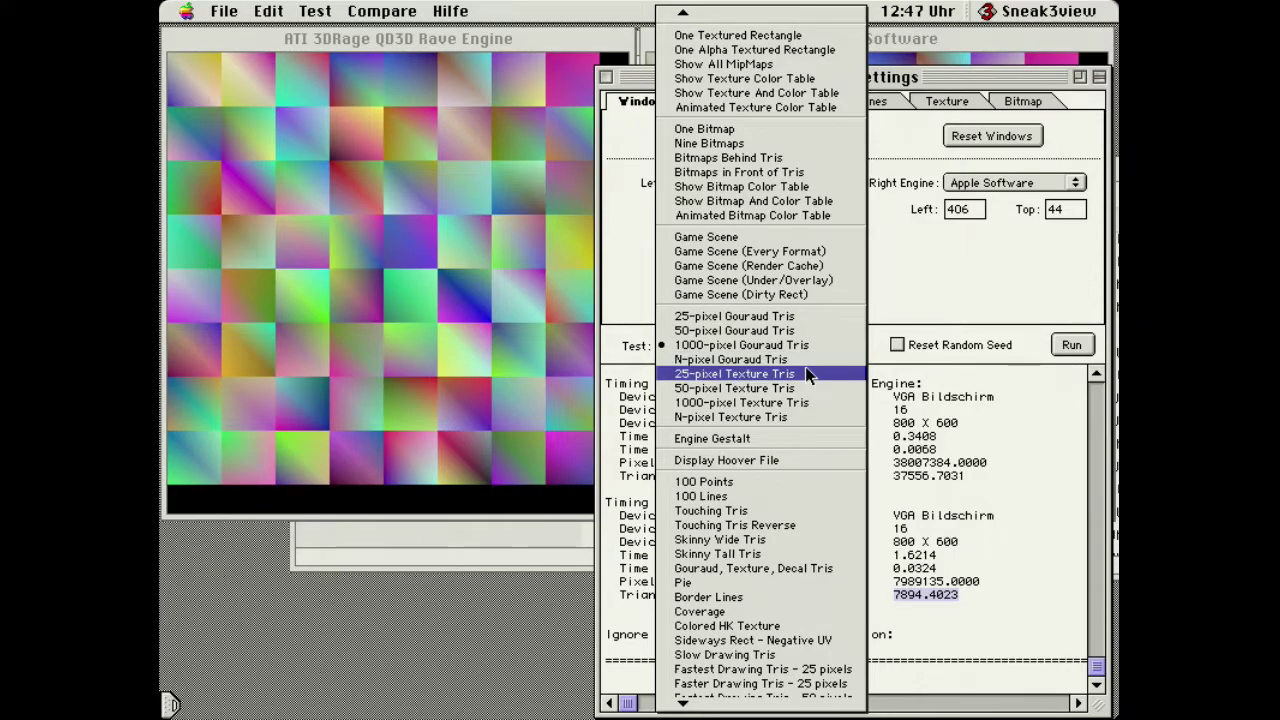
click(810, 359)
click(1071, 345)
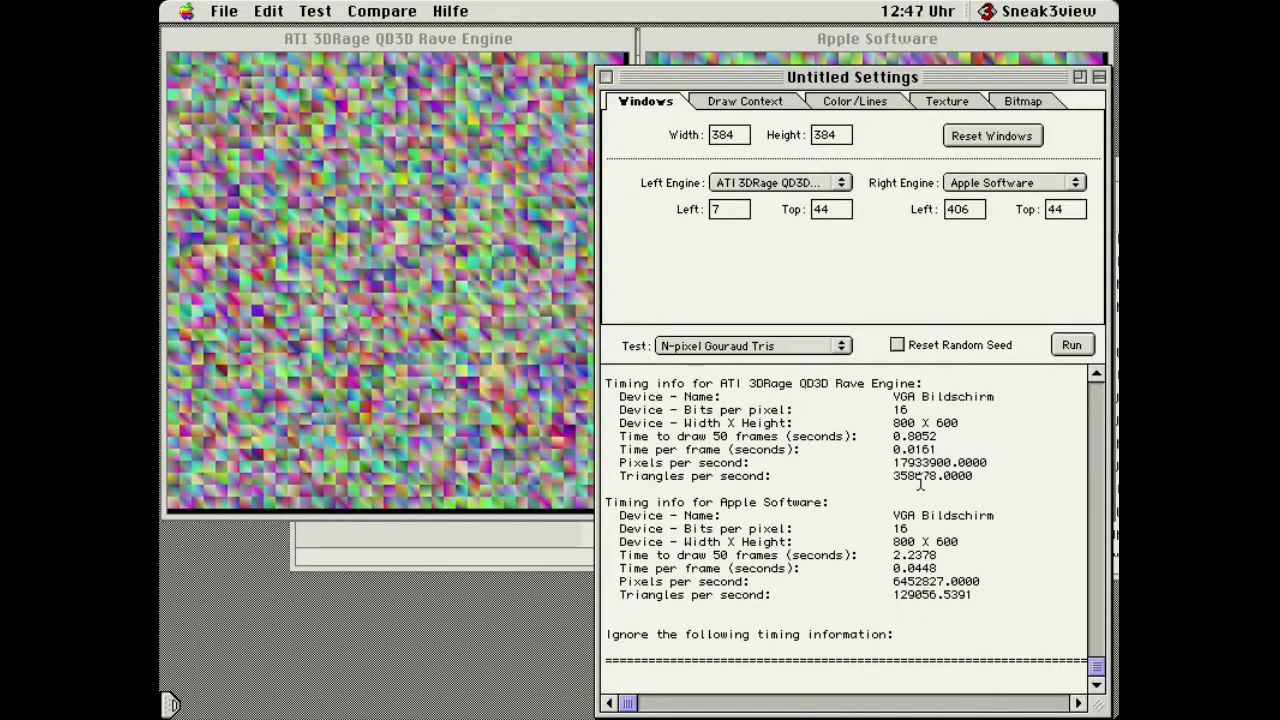
double_click(916, 478)
double_click(933, 595)
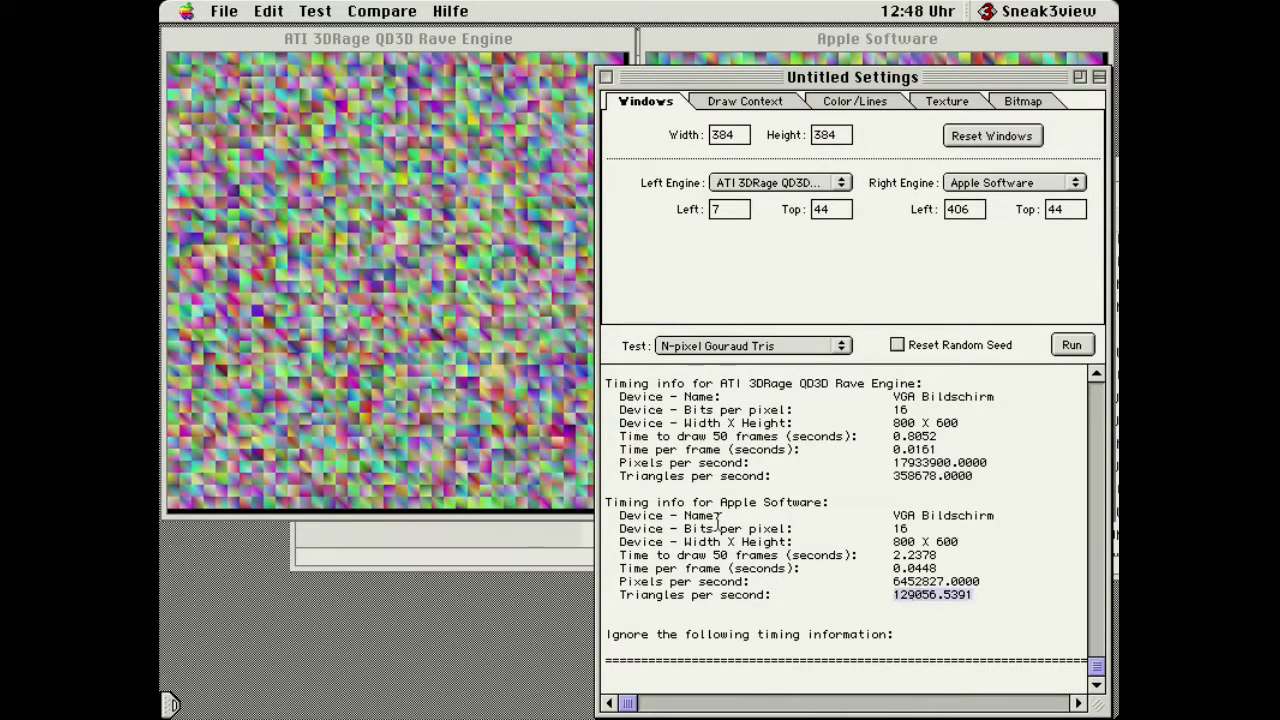
- Select the 25-pixel Texture Tris test and try to run it with no texture assigned
click(732, 347)
click(740, 370)
click(1066, 345)
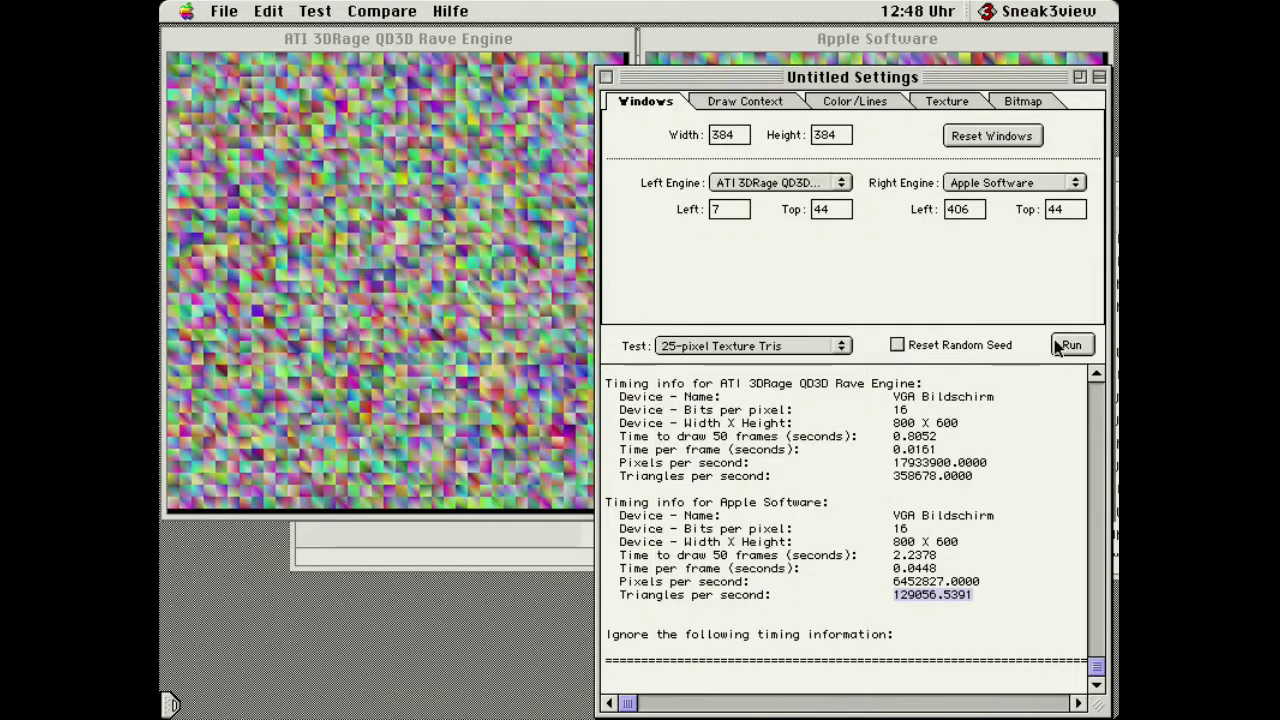
click(803, 270)
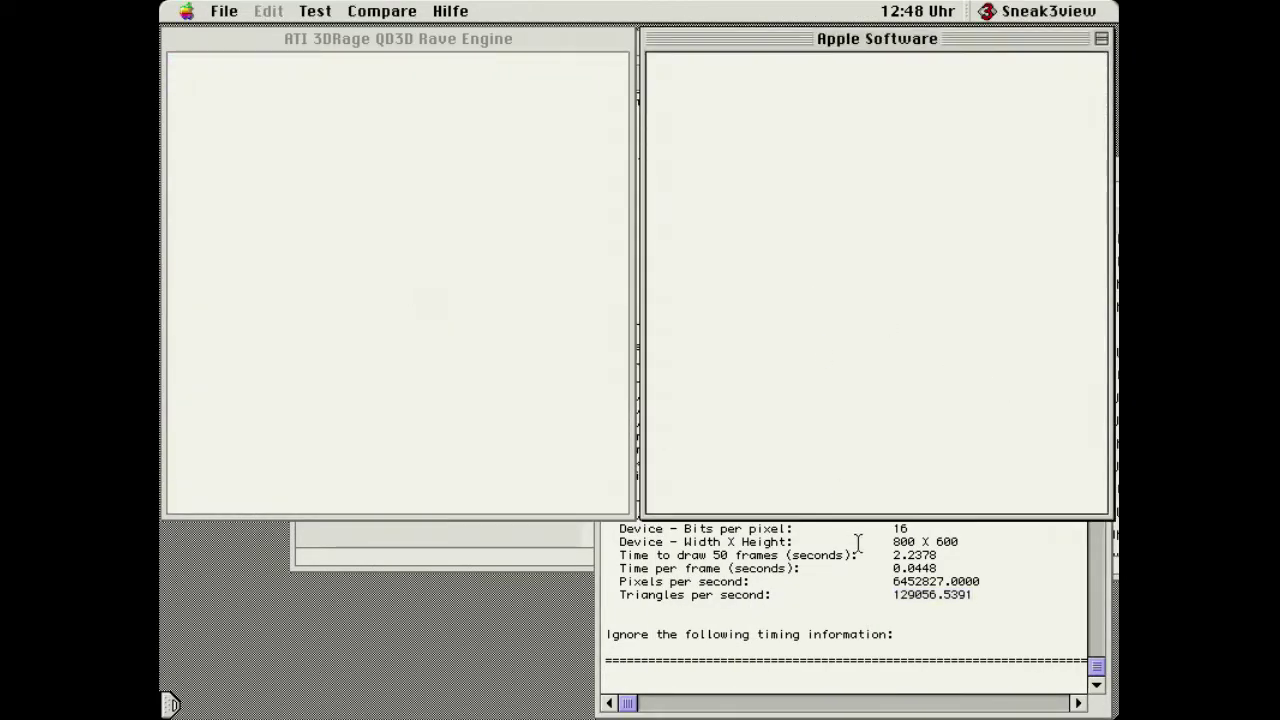
- Set the texture to Red lava.16.pict with the 16-bit ARGB format and the Best texture filter
click(946, 101)
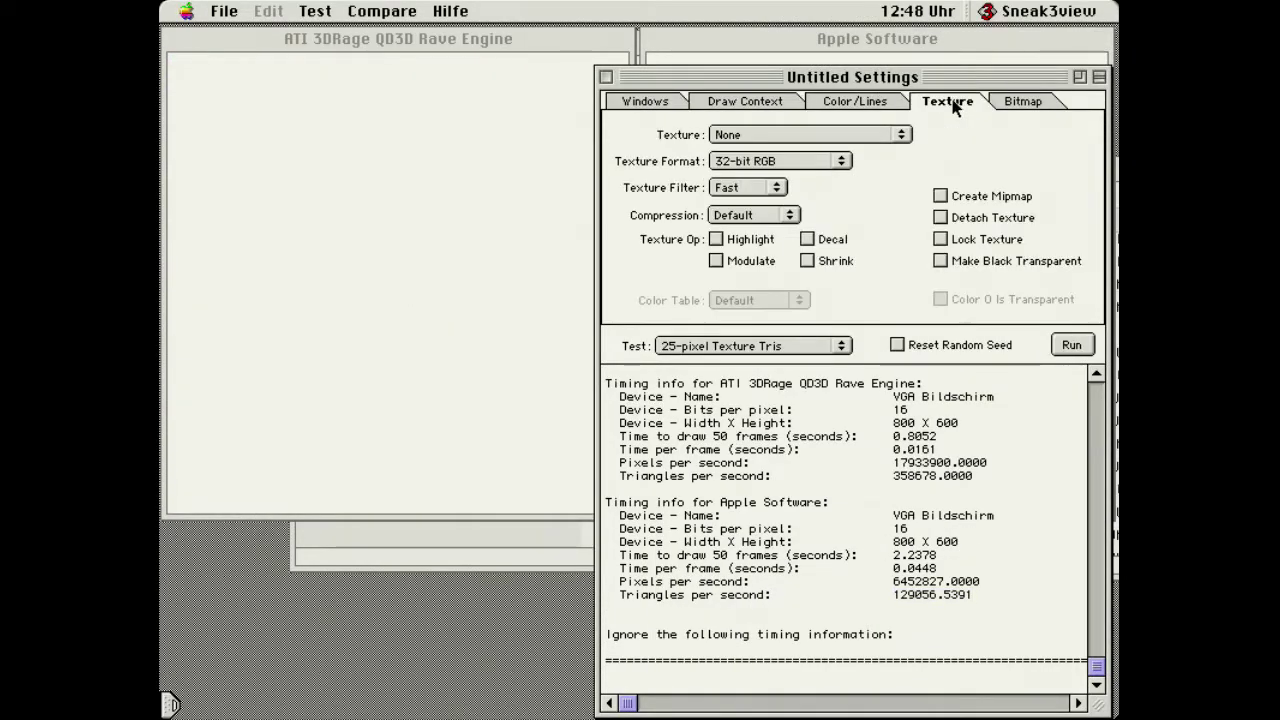
click(800, 134)
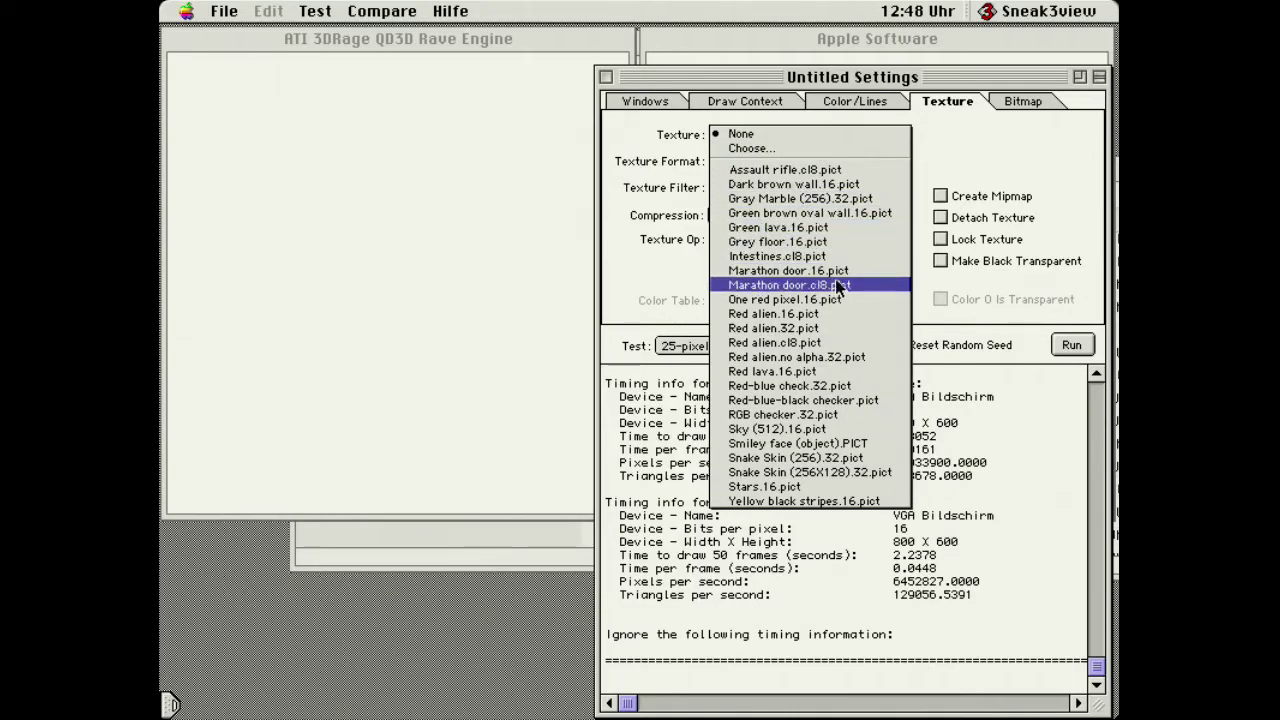
click(847, 370)
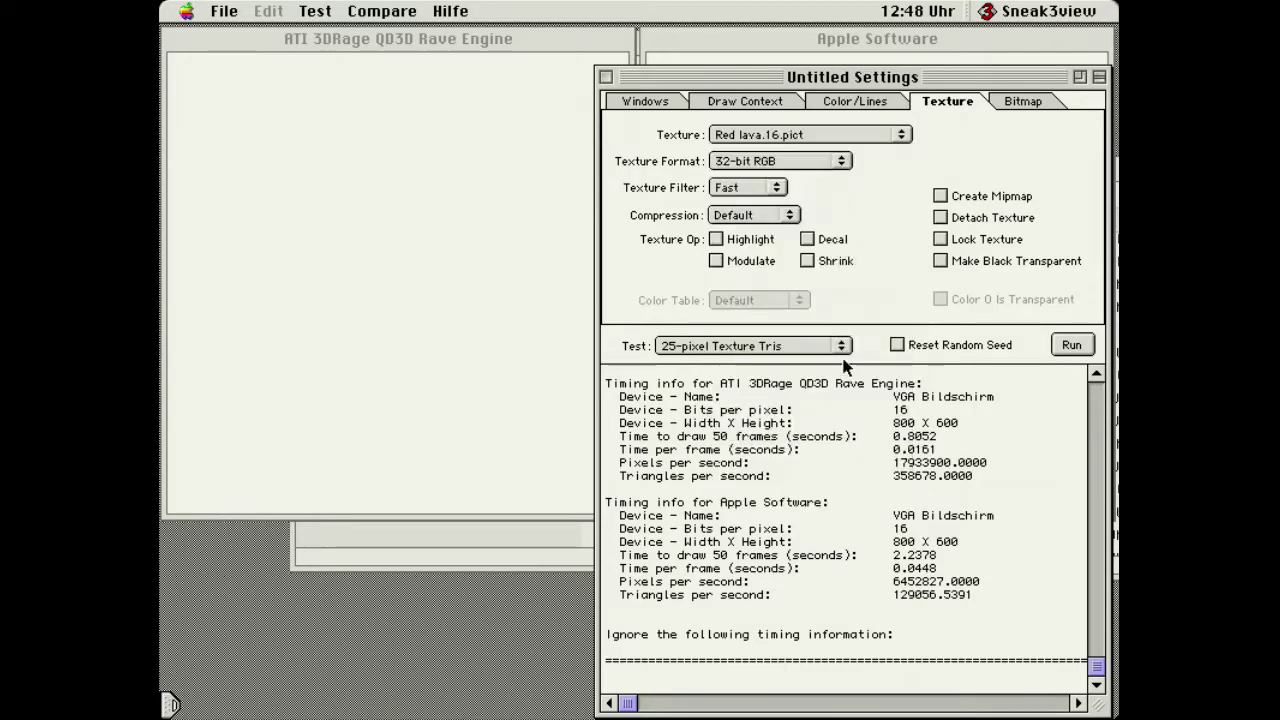
click(777, 163)
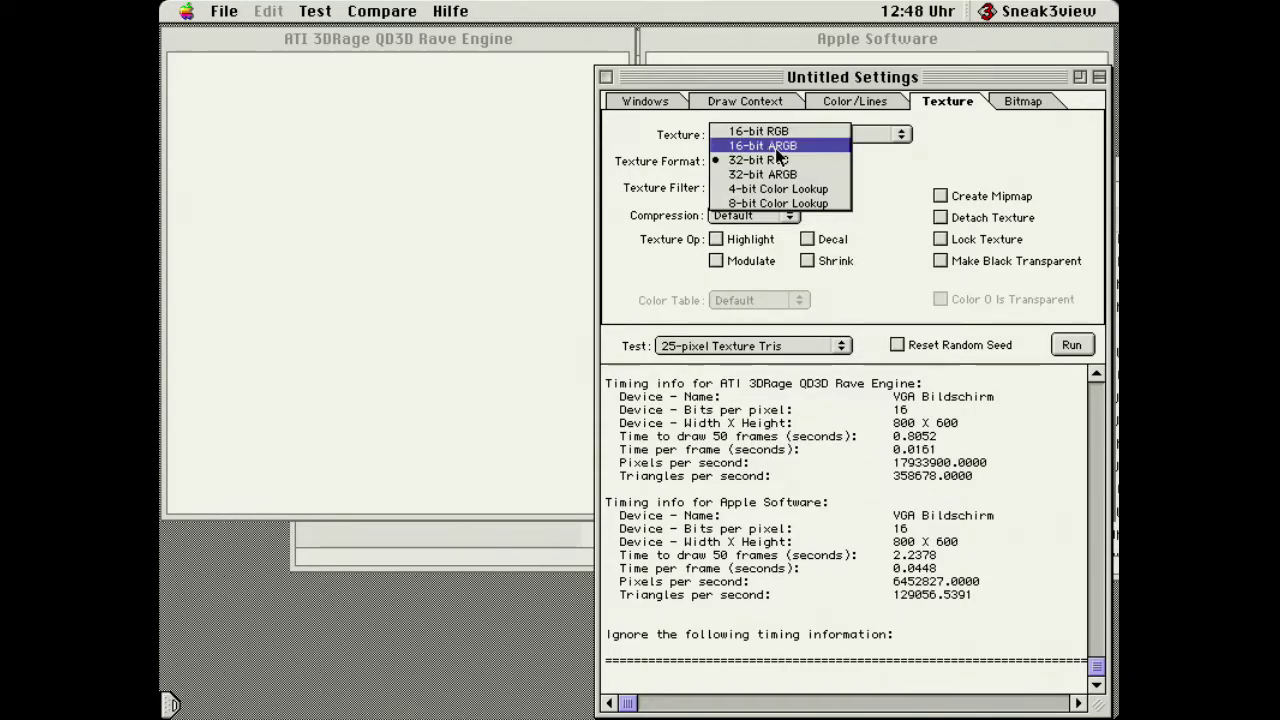
click(777, 146)
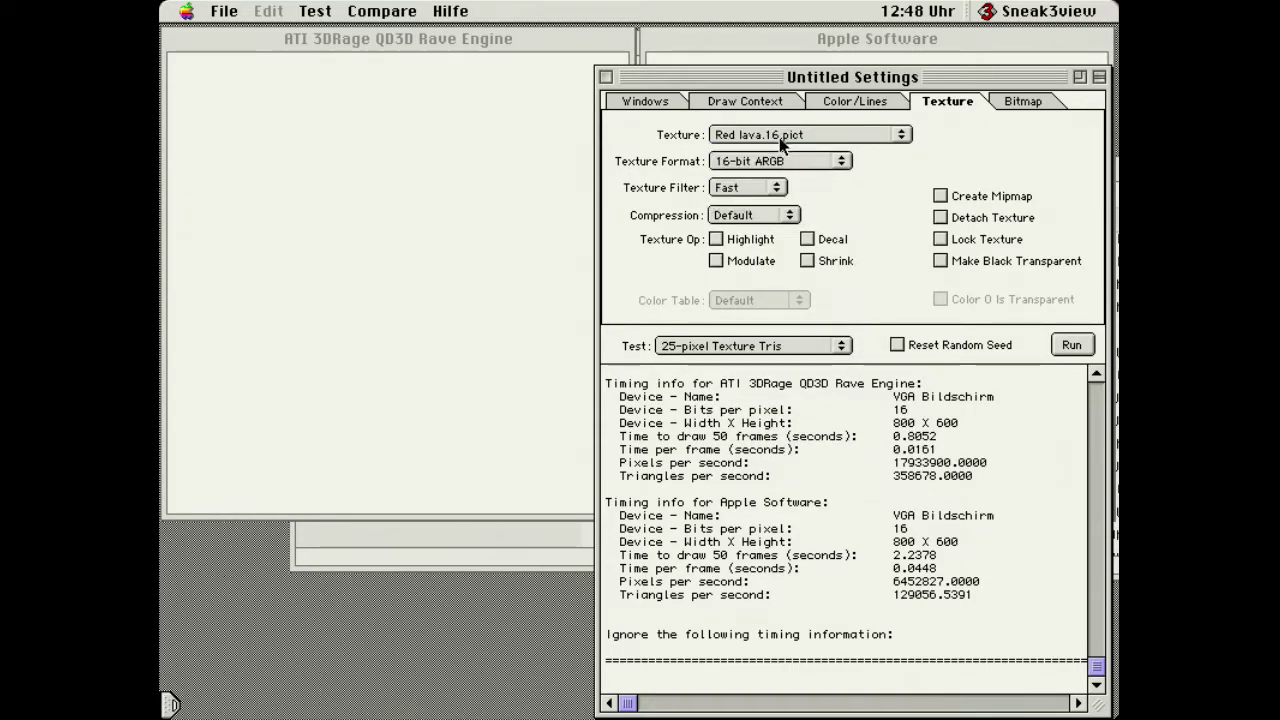
click(776, 190)
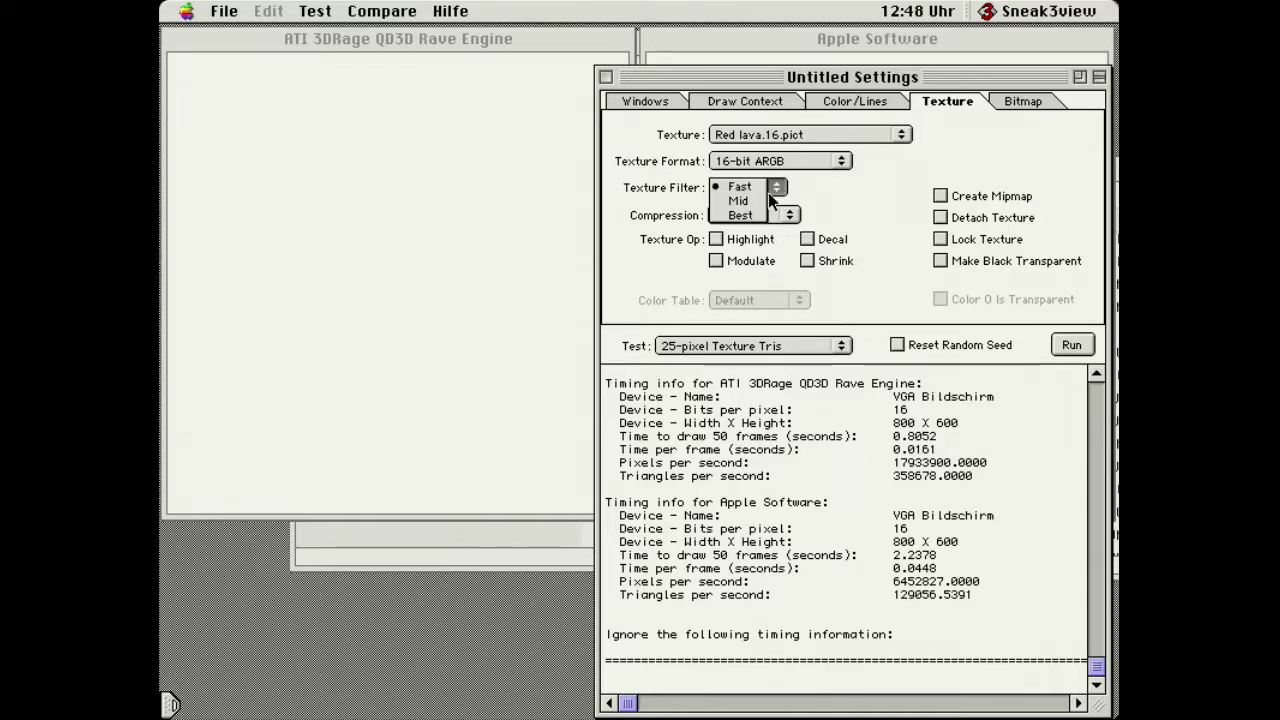
click(757, 216)
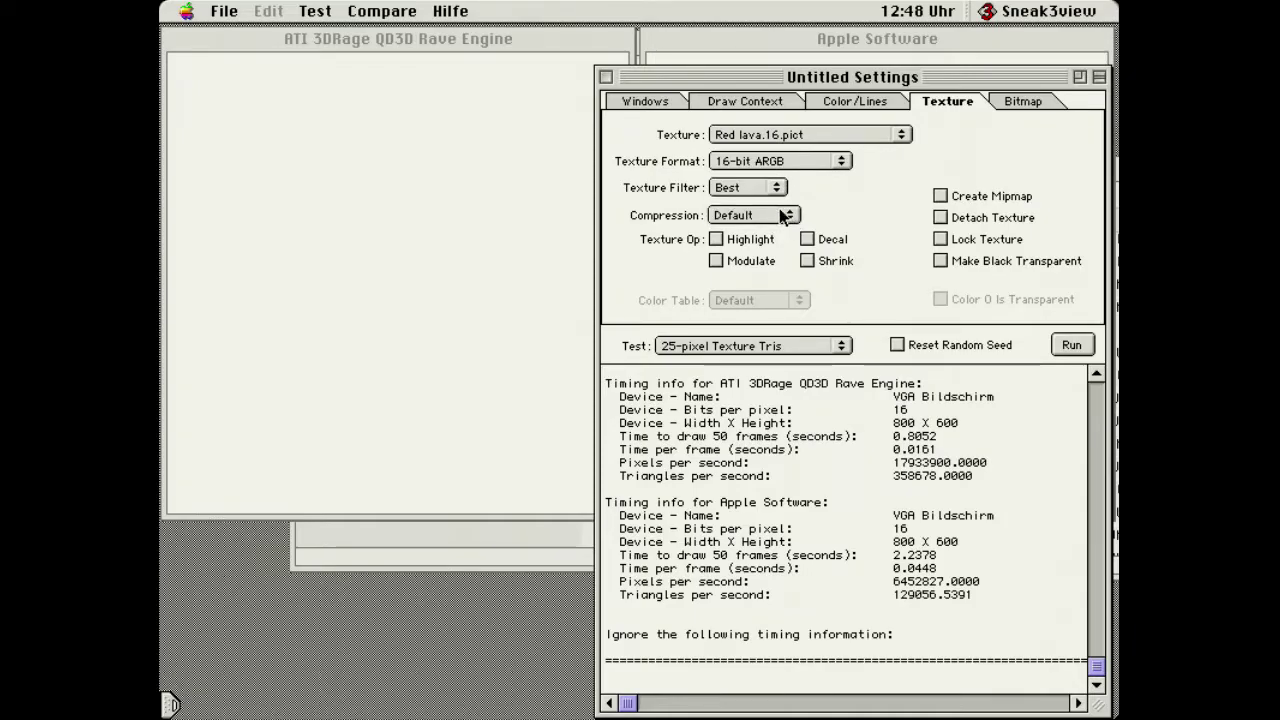
- Leave the texture compression at Default and run the 25-pixel Texture Tris test on both engines
click(779, 209)
click(880, 215)
click(1071, 345)
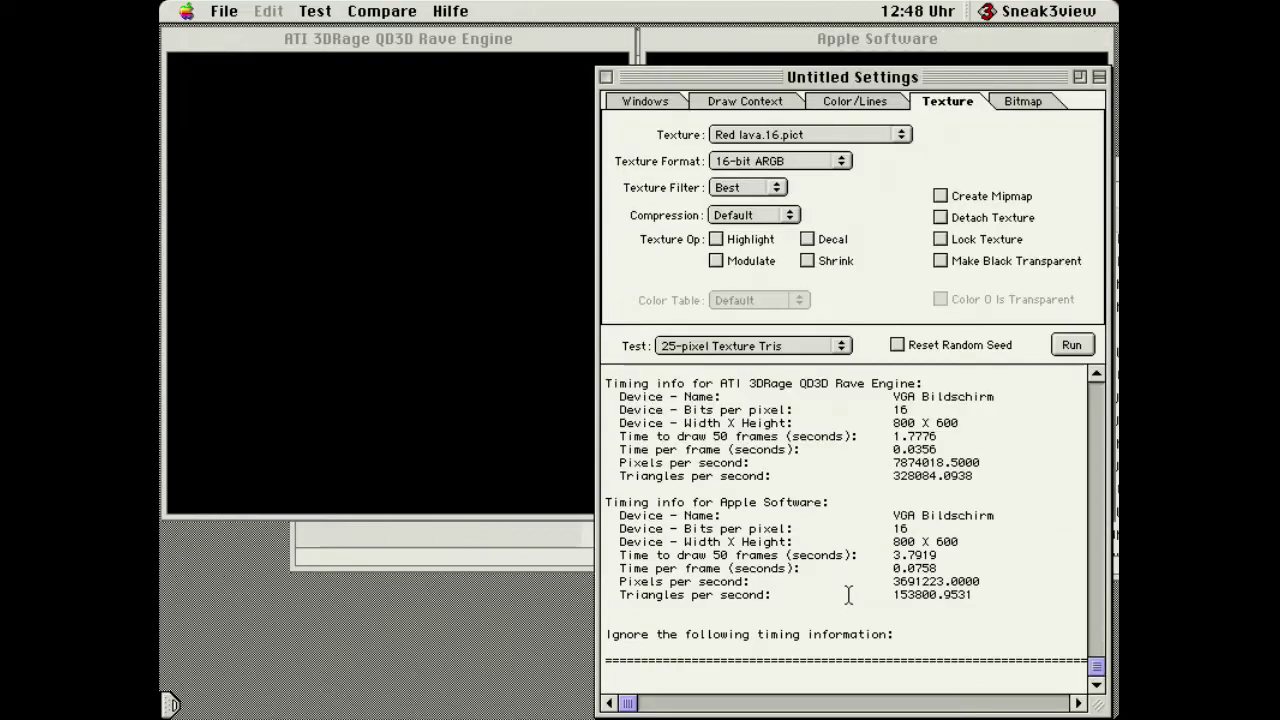
- Set the texture format to 16-bit RGB, rerun the 25-pixel Texture Tris test and highlight both engines' triangles-per-second results
click(774, 133)
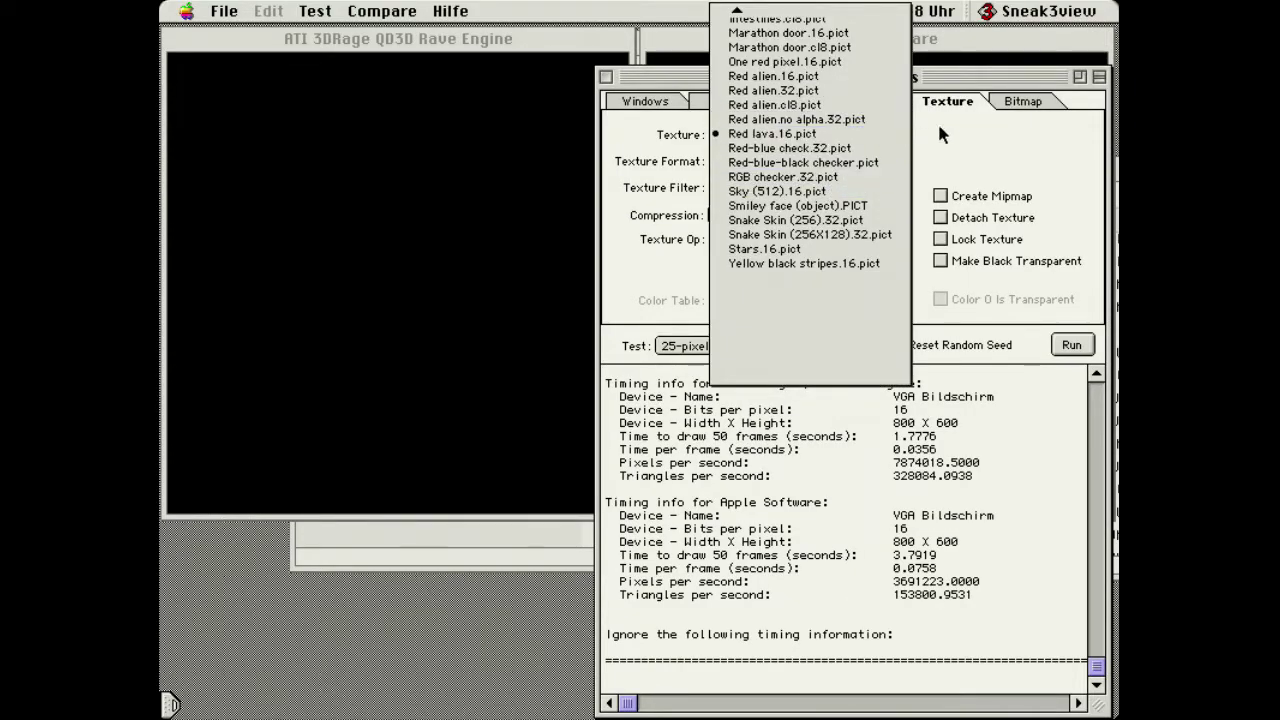
click(937, 121)
click(791, 160)
click(797, 145)
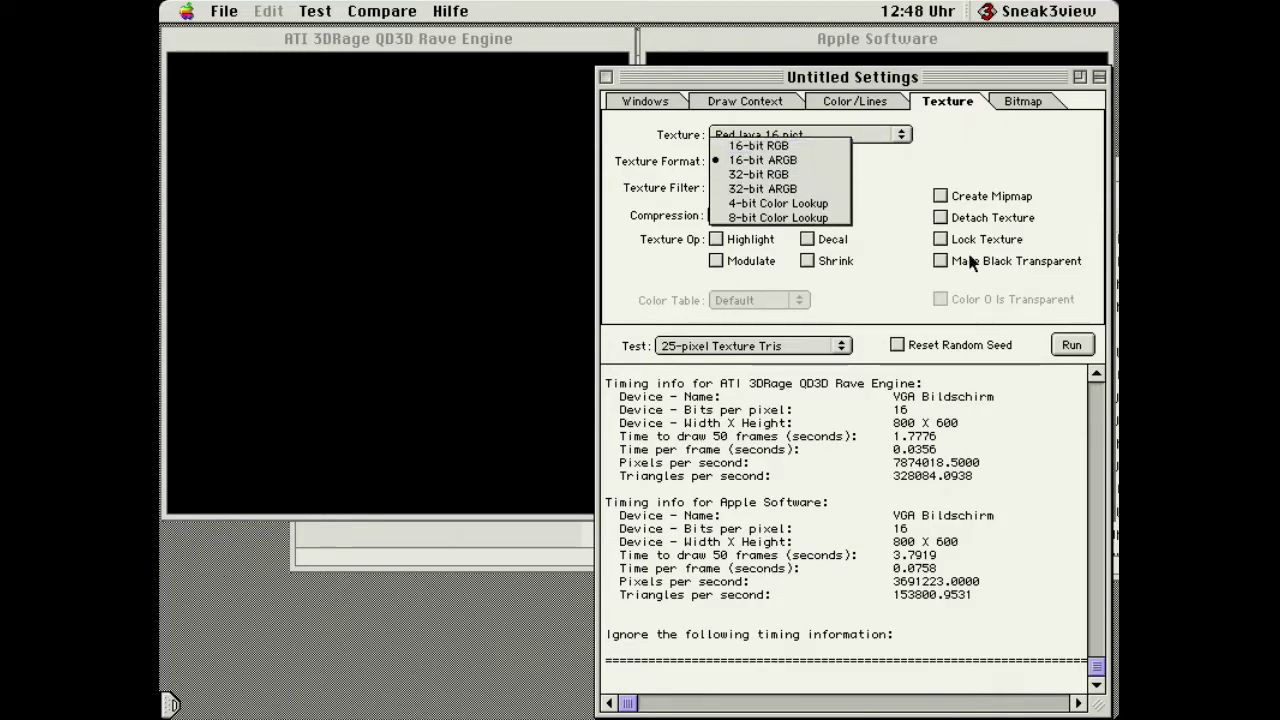
click(1071, 344)
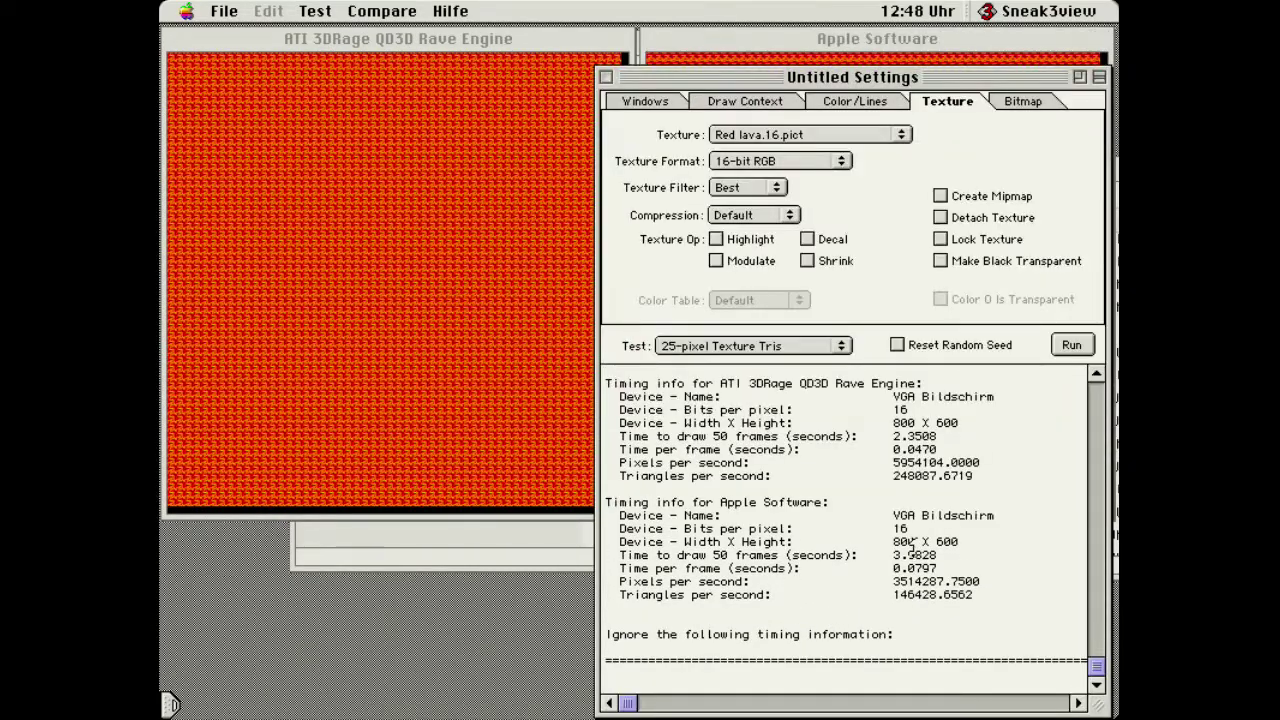
drag(920, 477, 974, 477)
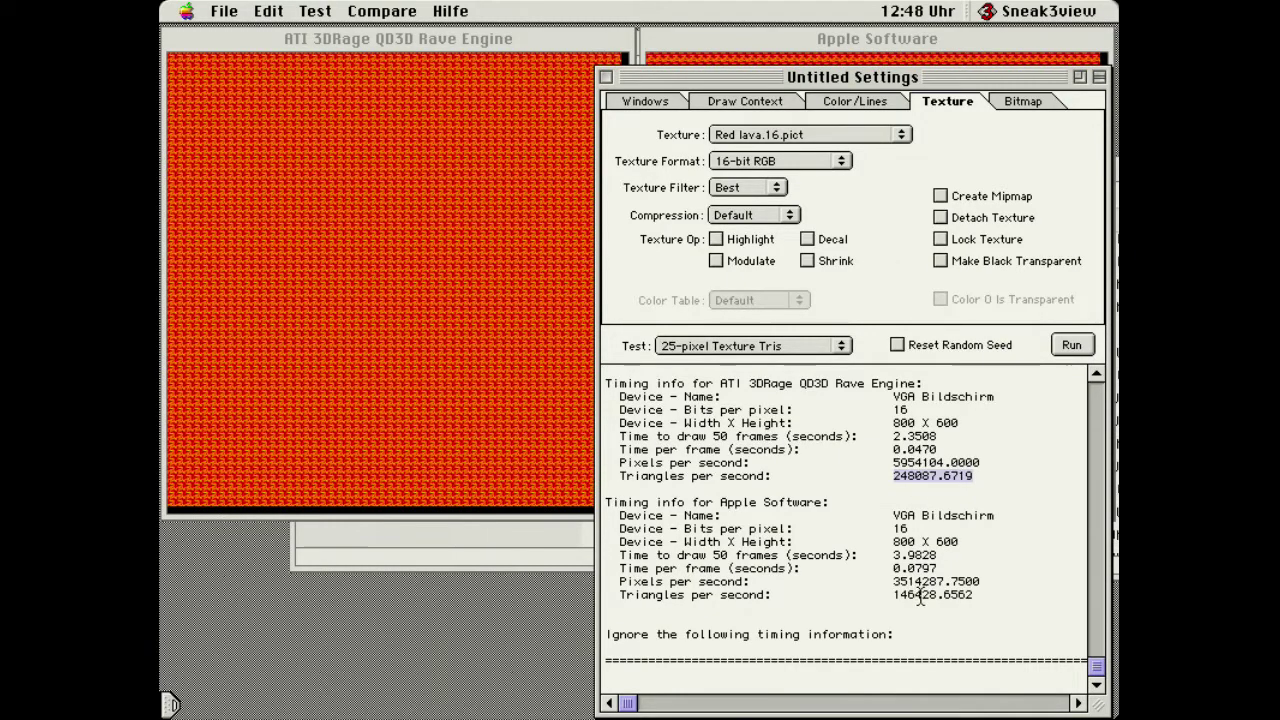
double_click(915, 595)
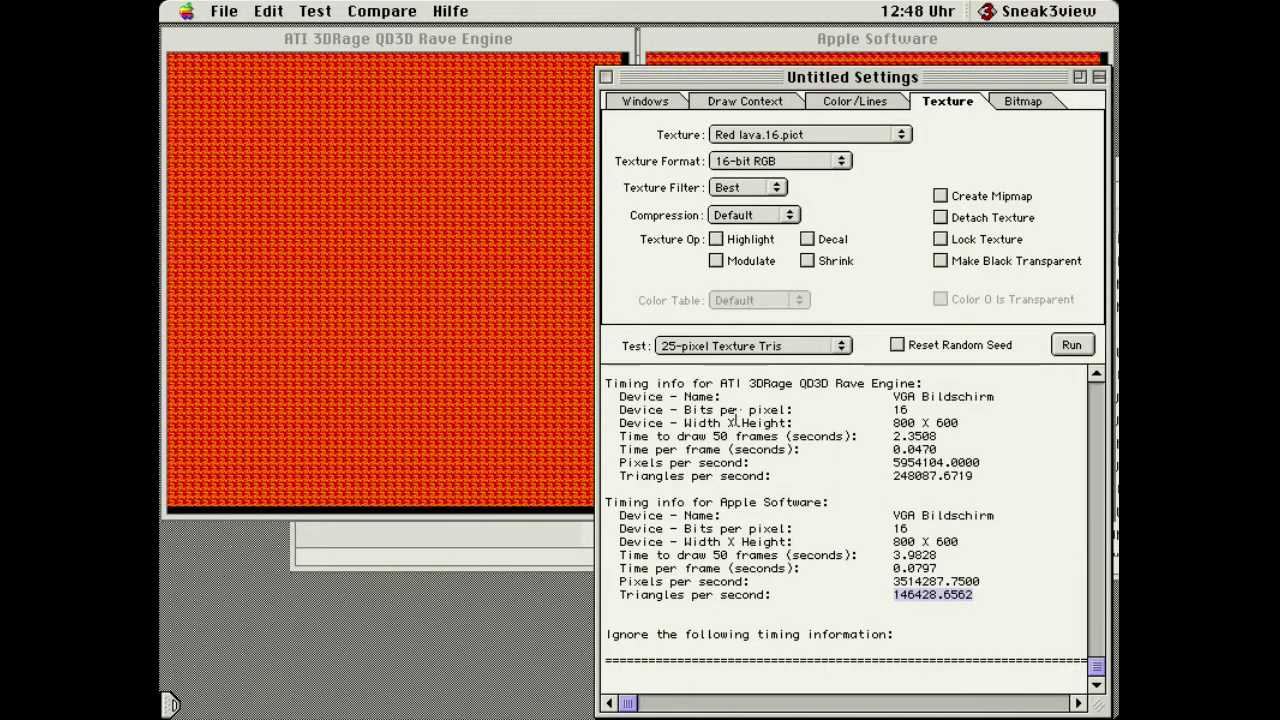
- Run the 50-pixel Texture Tris test and highlight the triangles-per-second result of each engine
click(662, 100)
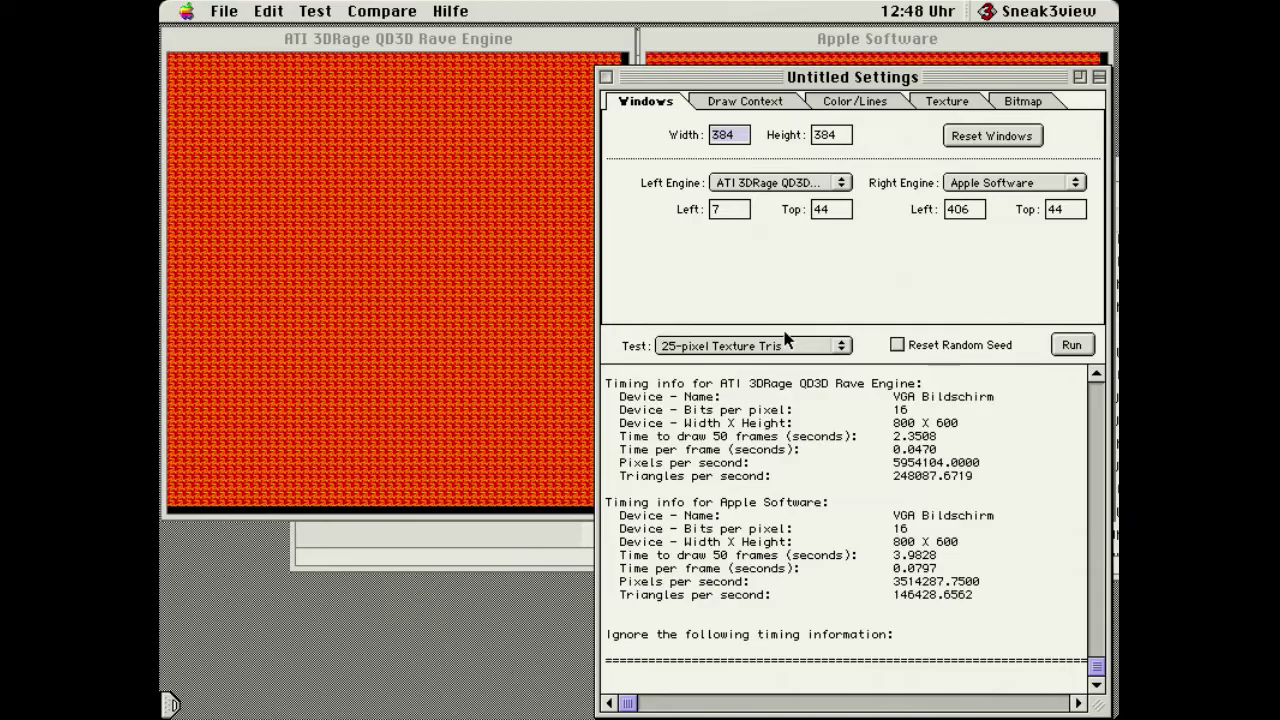
click(790, 345)
click(790, 359)
click(1070, 345)
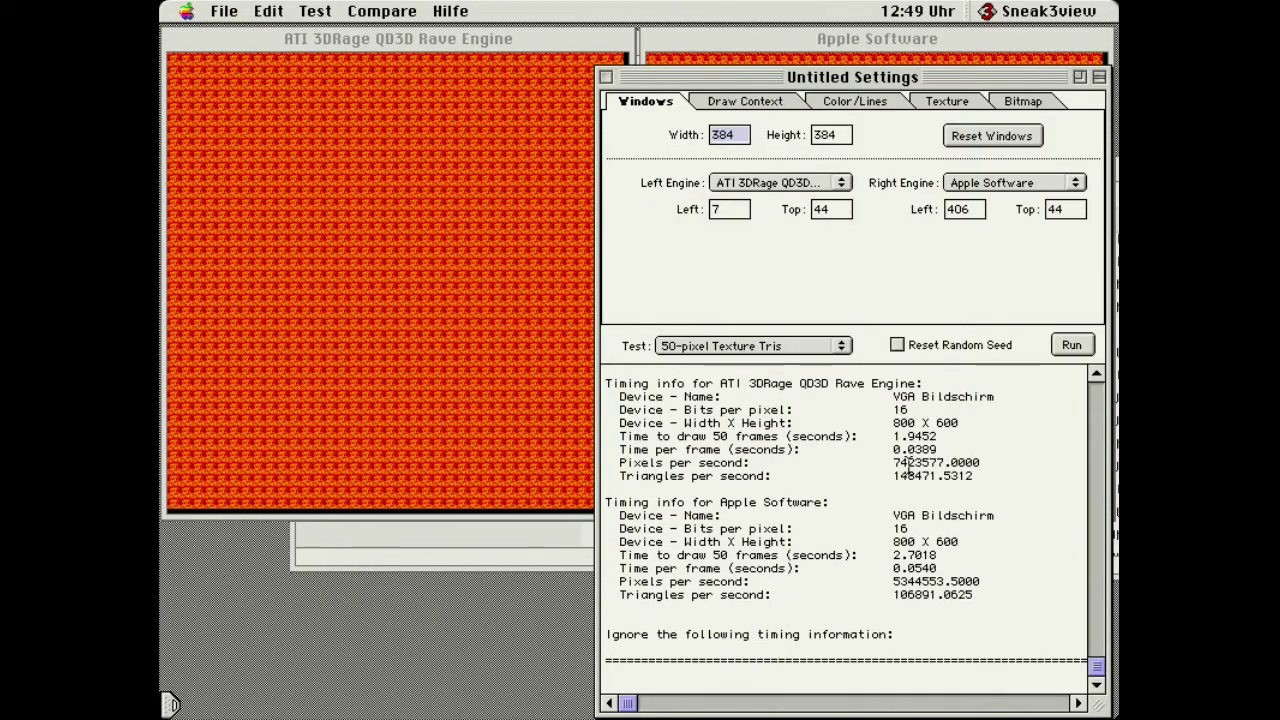
double_click(908, 462)
double_click(913, 478)
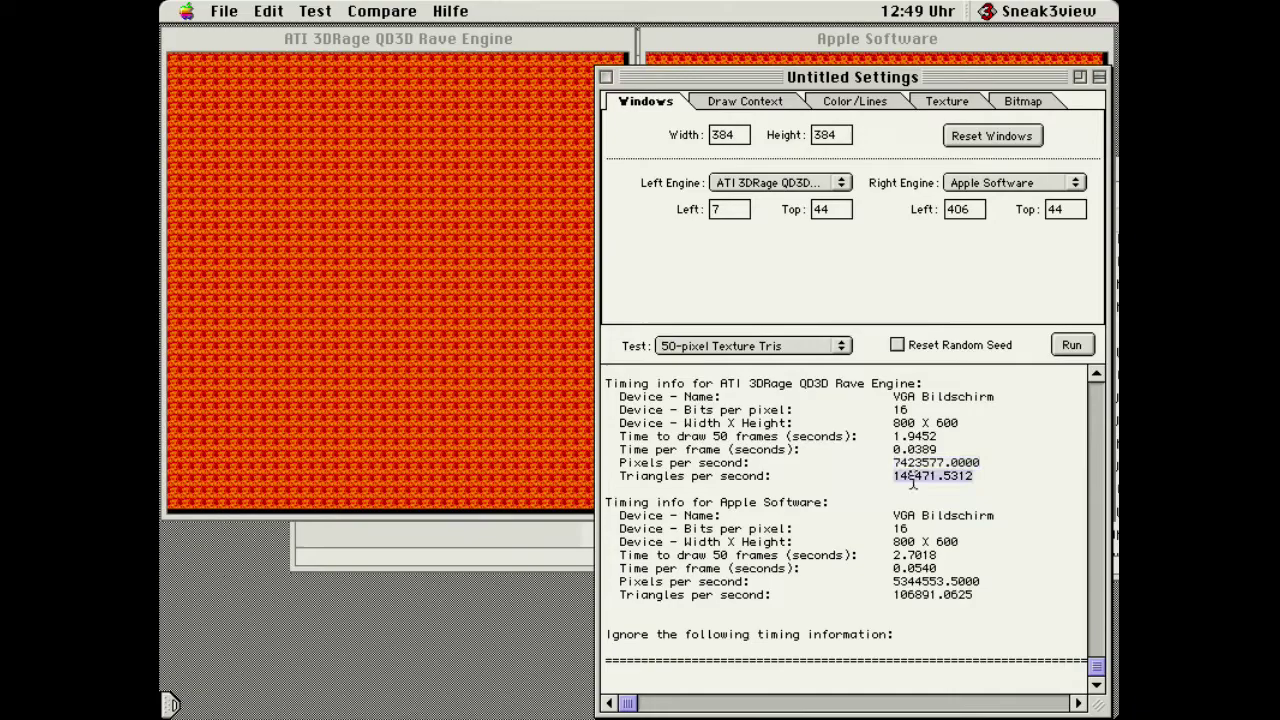
double_click(912, 595)
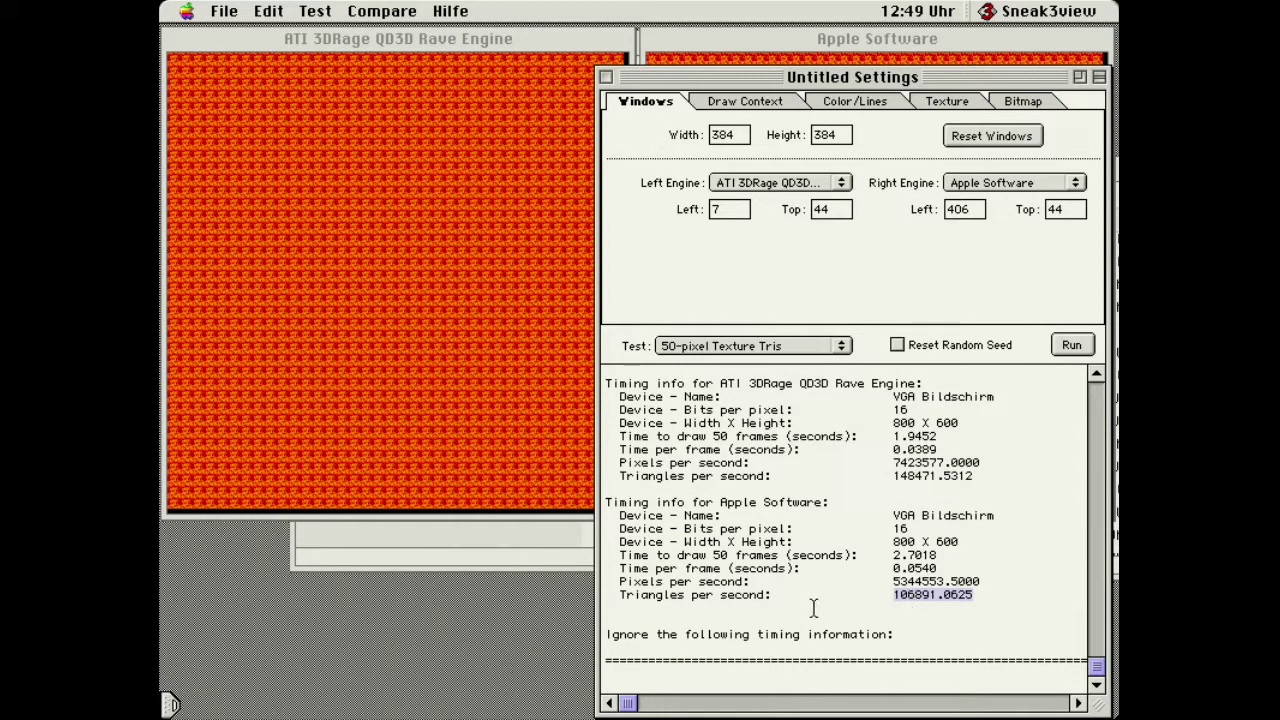
- Run the 1000-pixel Texture Tris test and highlight the triangles-per-second result of each engine
drag(746, 345, 814, 362)
click(1072, 345)
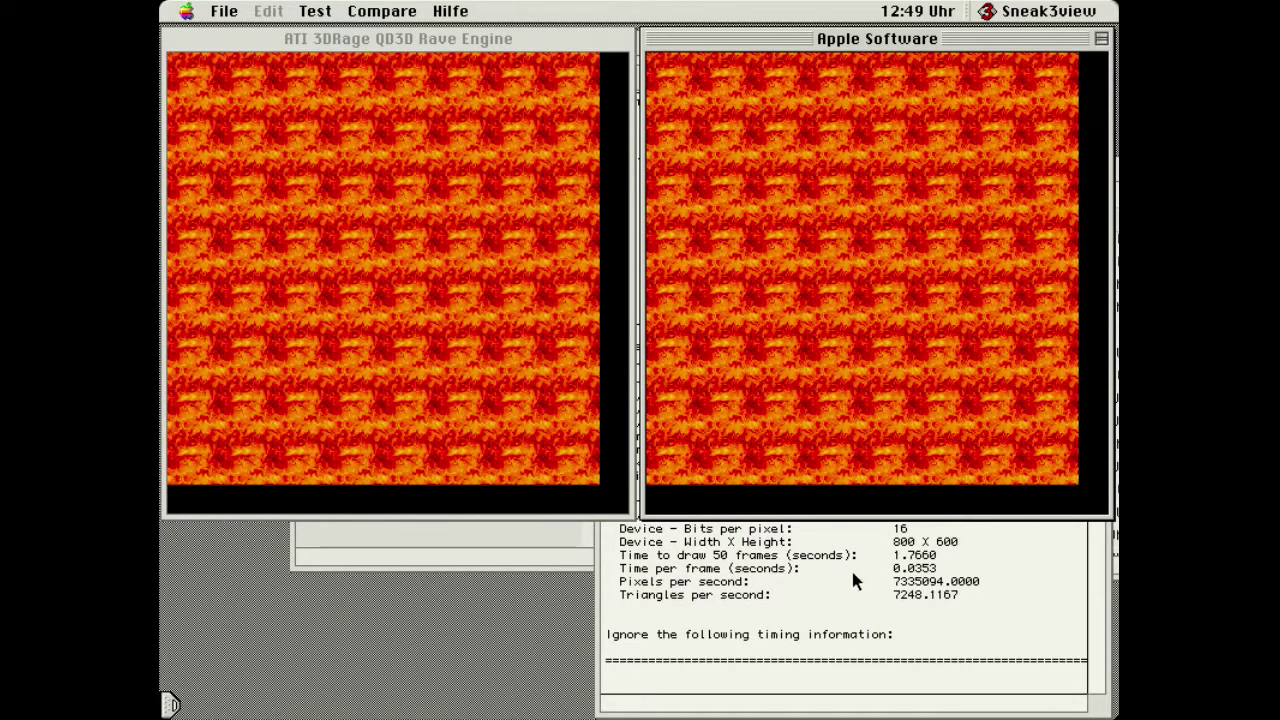
click(853, 580)
double_click(909, 476)
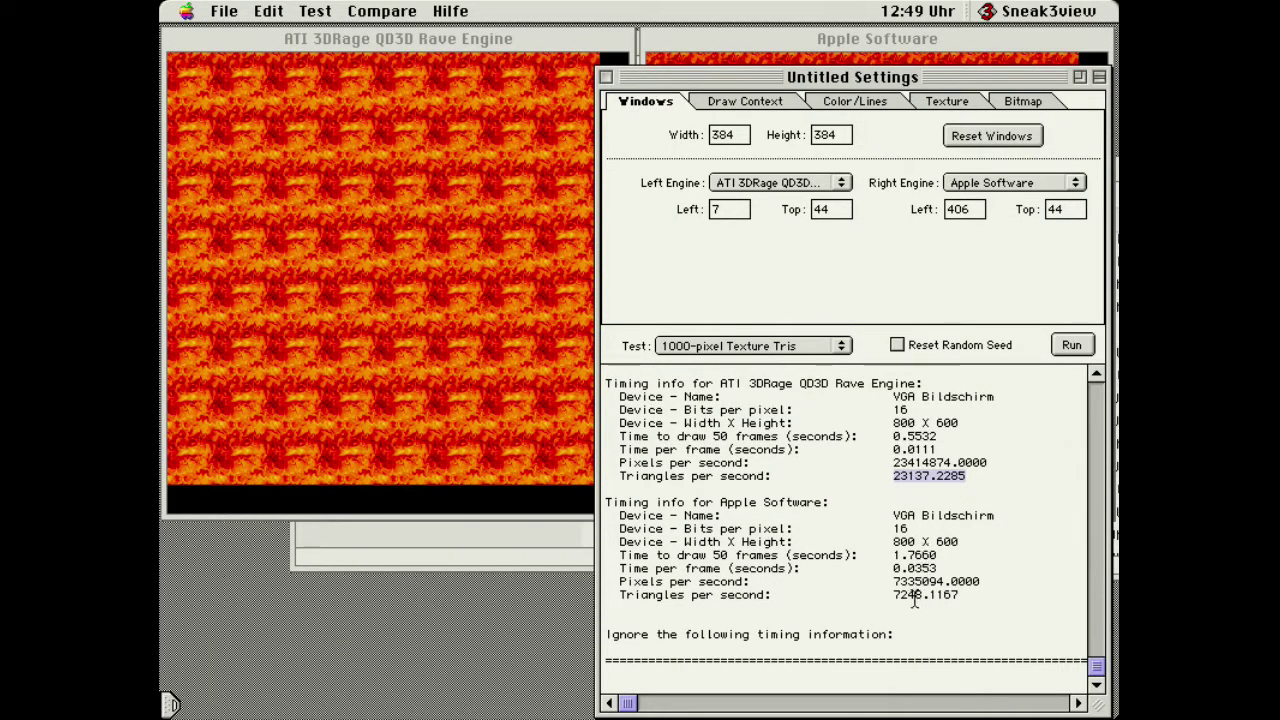
double_click(916, 596)
- Run the N-pixel Texture Tris test and highlight the triangles-per-second result of each engine
click(755, 346)
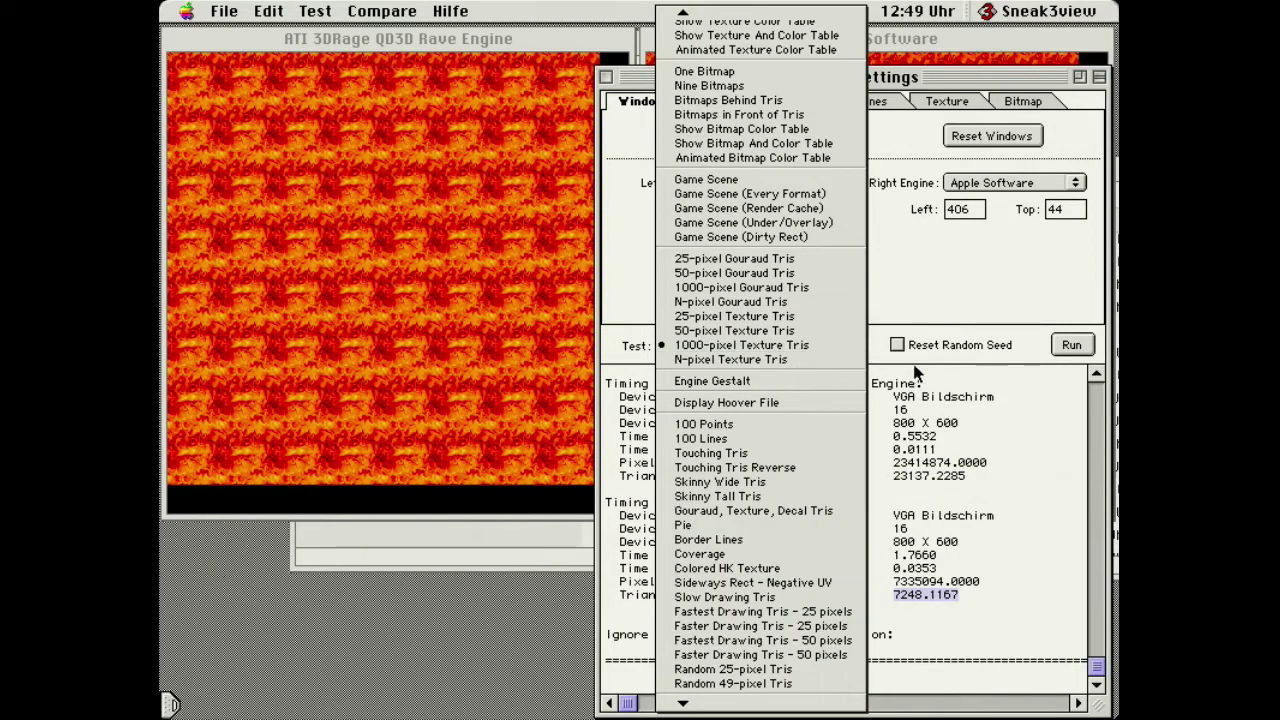
click(730, 359)
click(1071, 344)
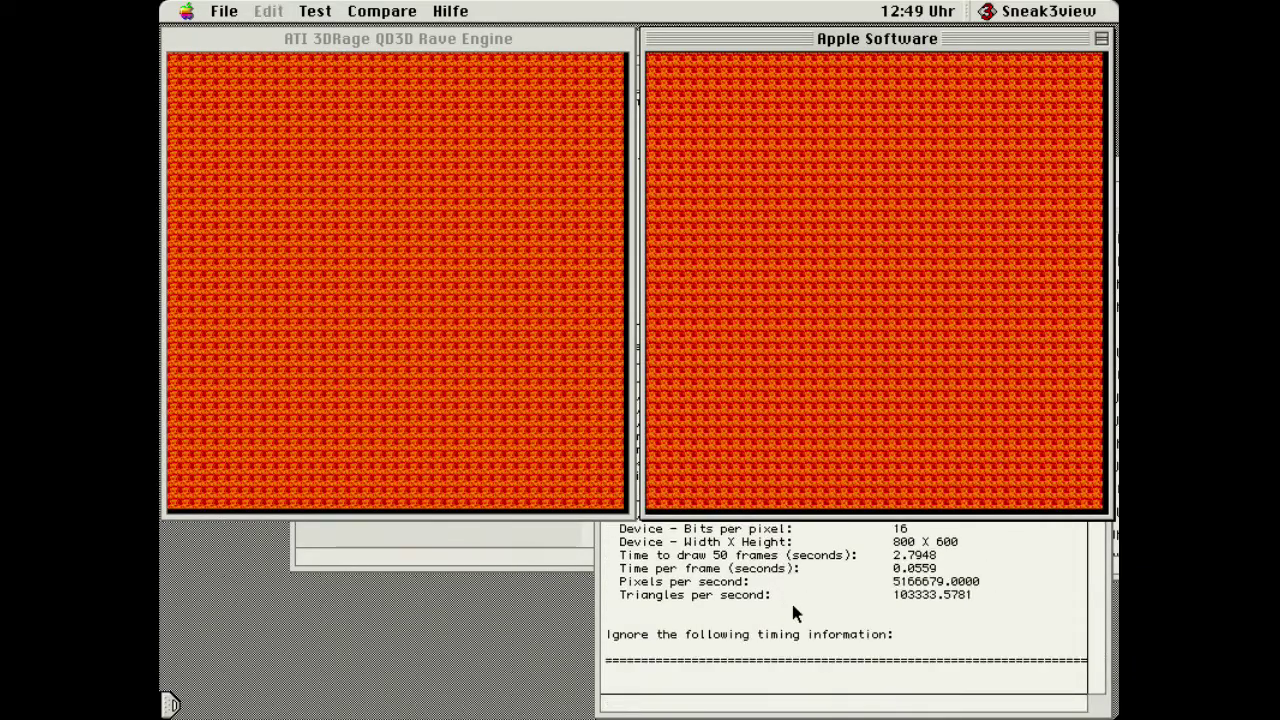
click(792, 606)
double_click(912, 476)
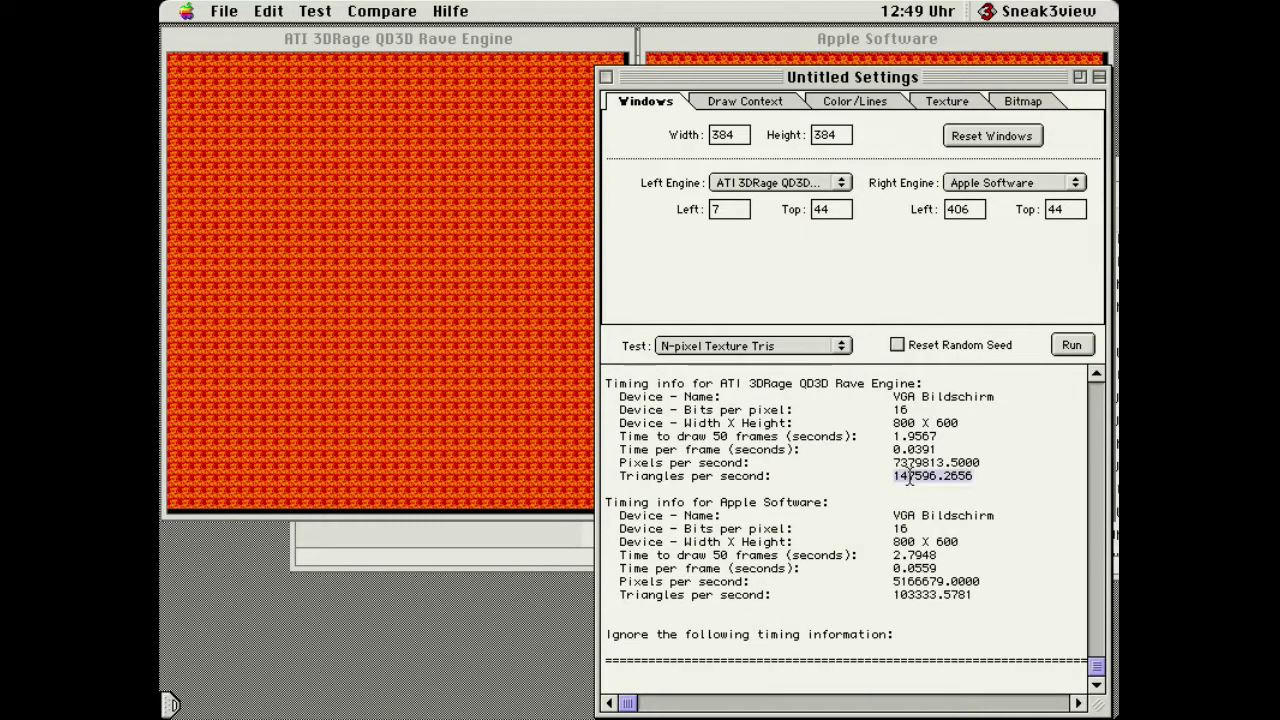
double_click(915, 594)
click(793, 460)
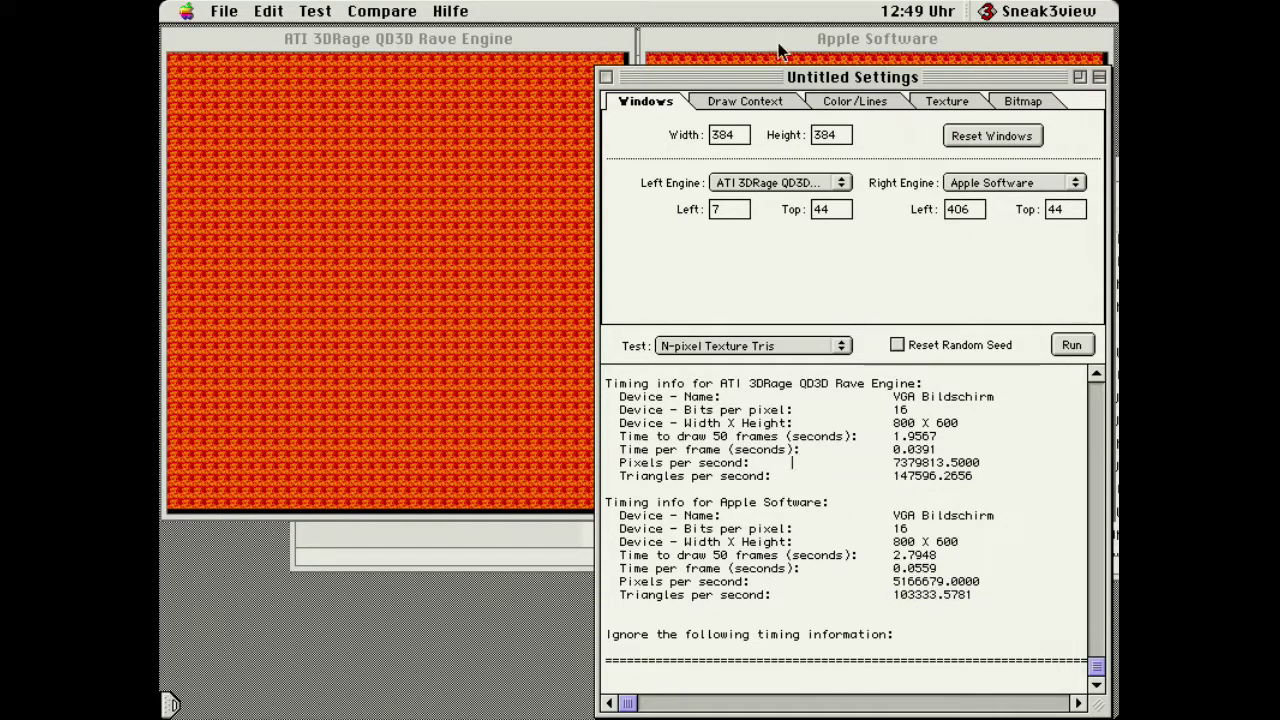
- Set the bitmap to Red alien.16.pict in 16-bit ARGB format with black made transparent
click(1019, 104)
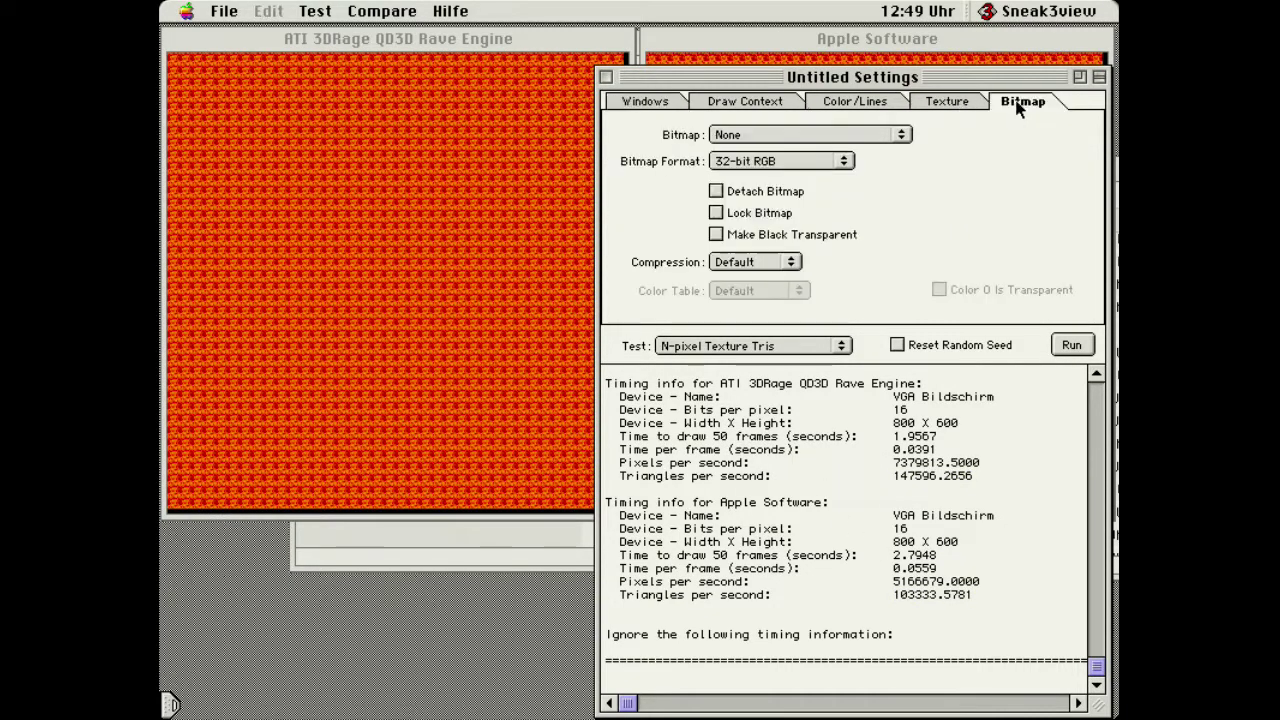
click(843, 135)
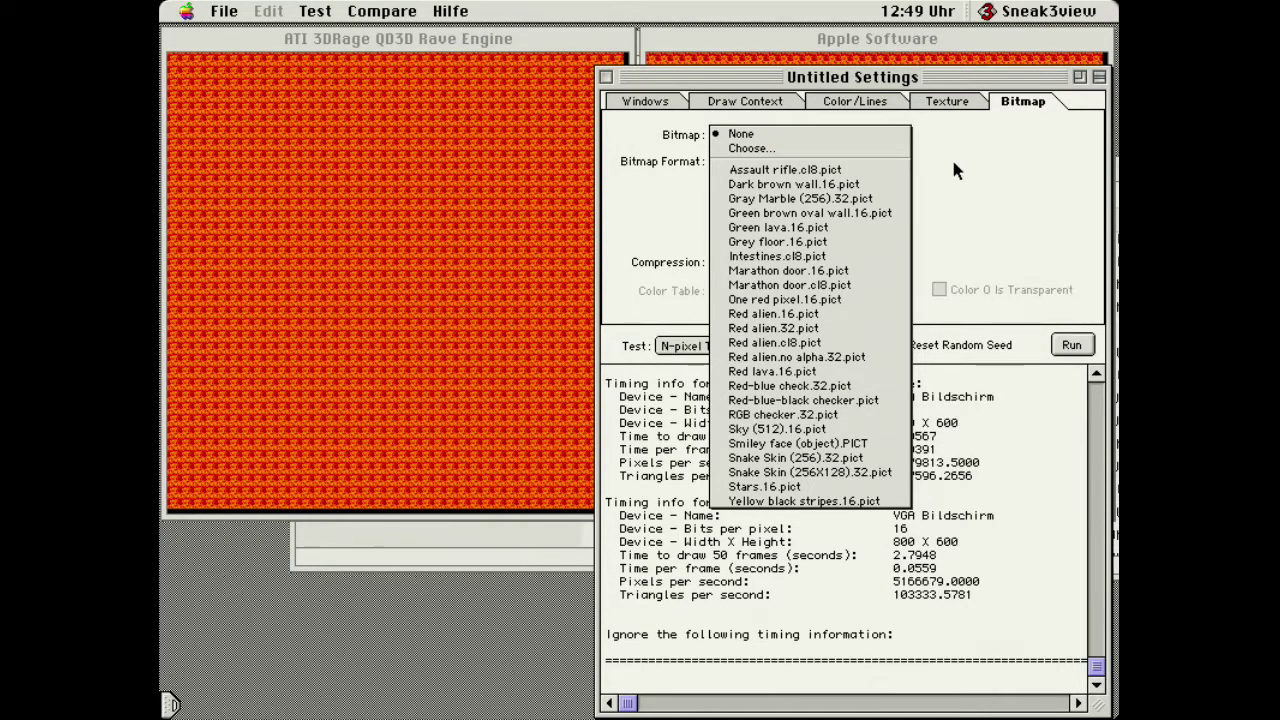
click(866, 318)
click(795, 161)
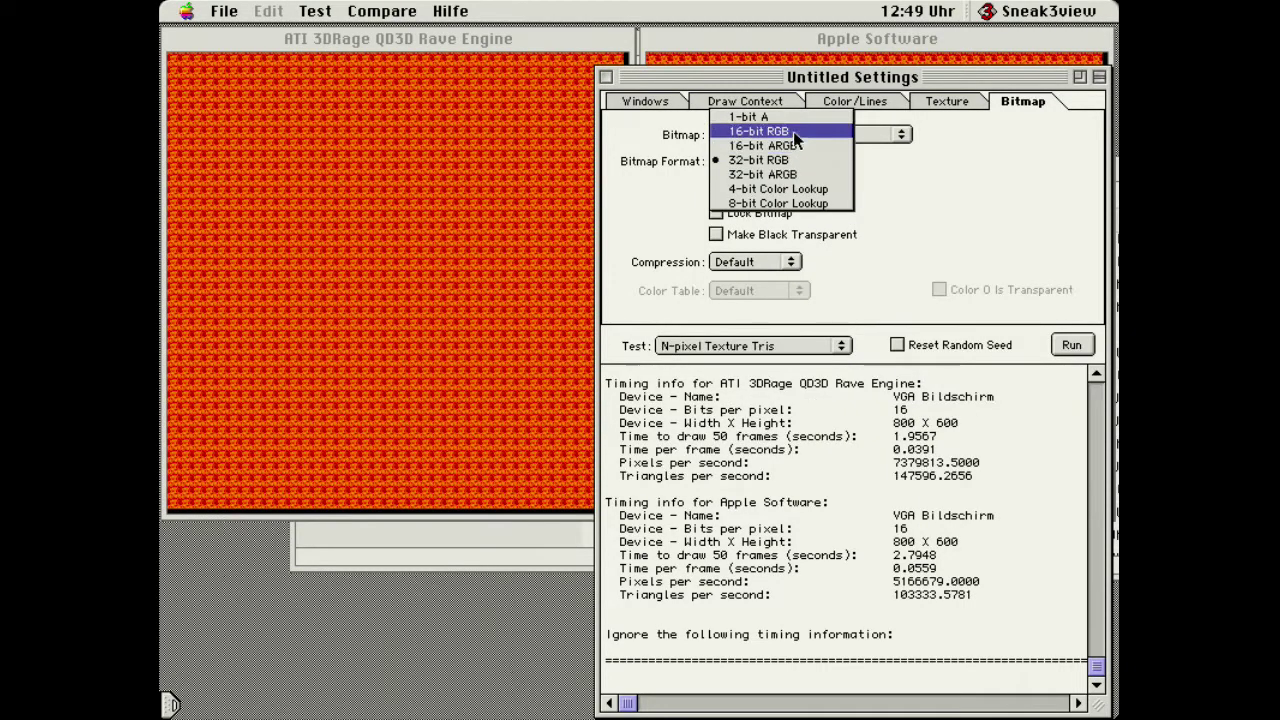
click(793, 145)
click(803, 235)
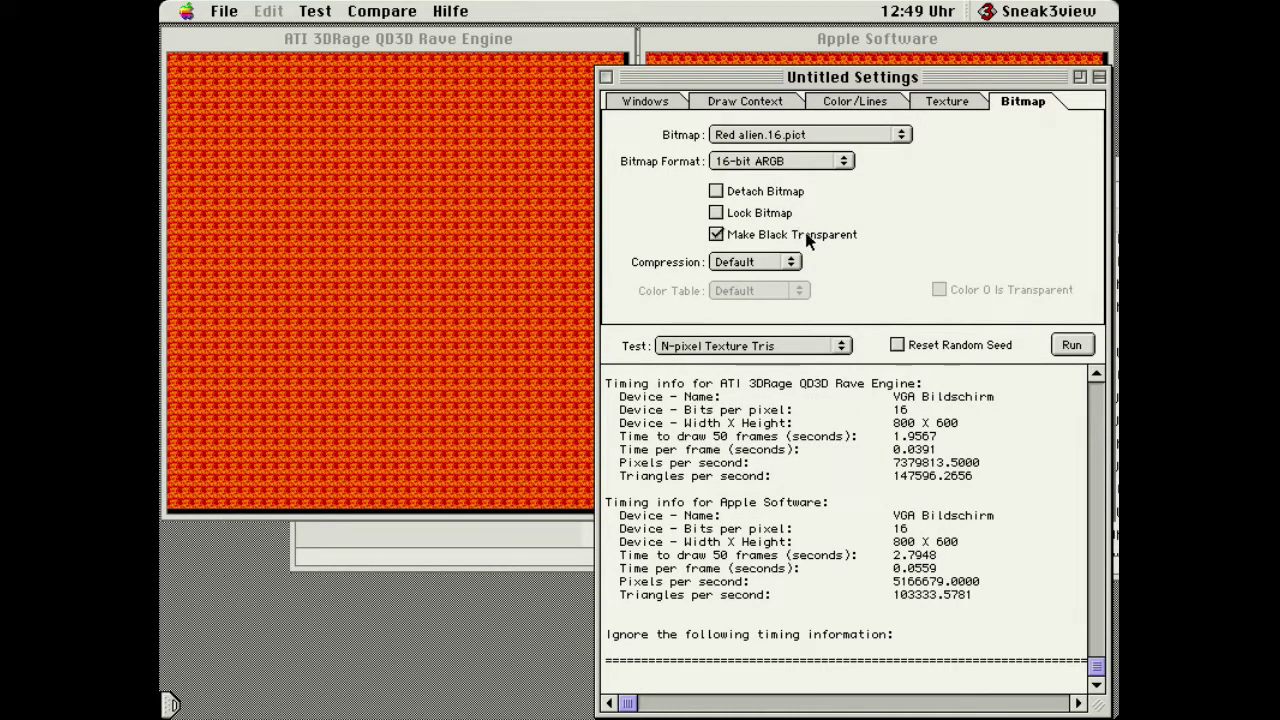
- Run the Game Scene test on both engines
click(676, 103)
click(785, 350)
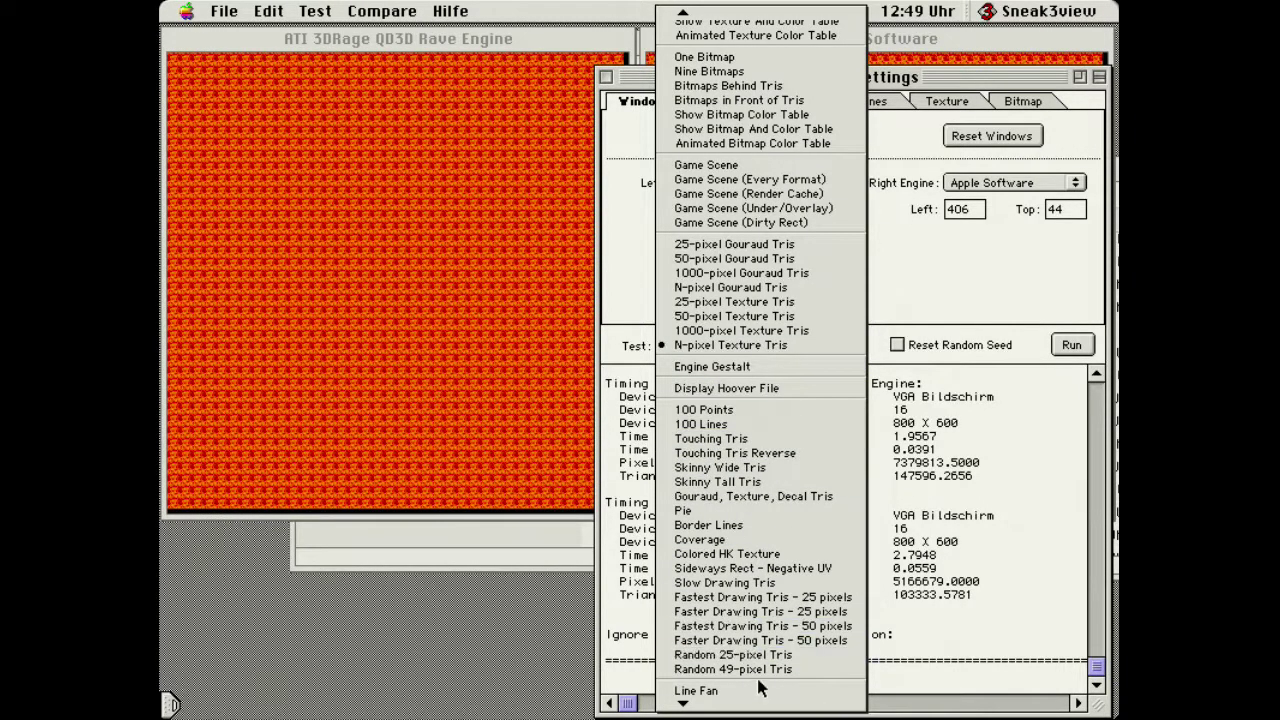
click(787, 136)
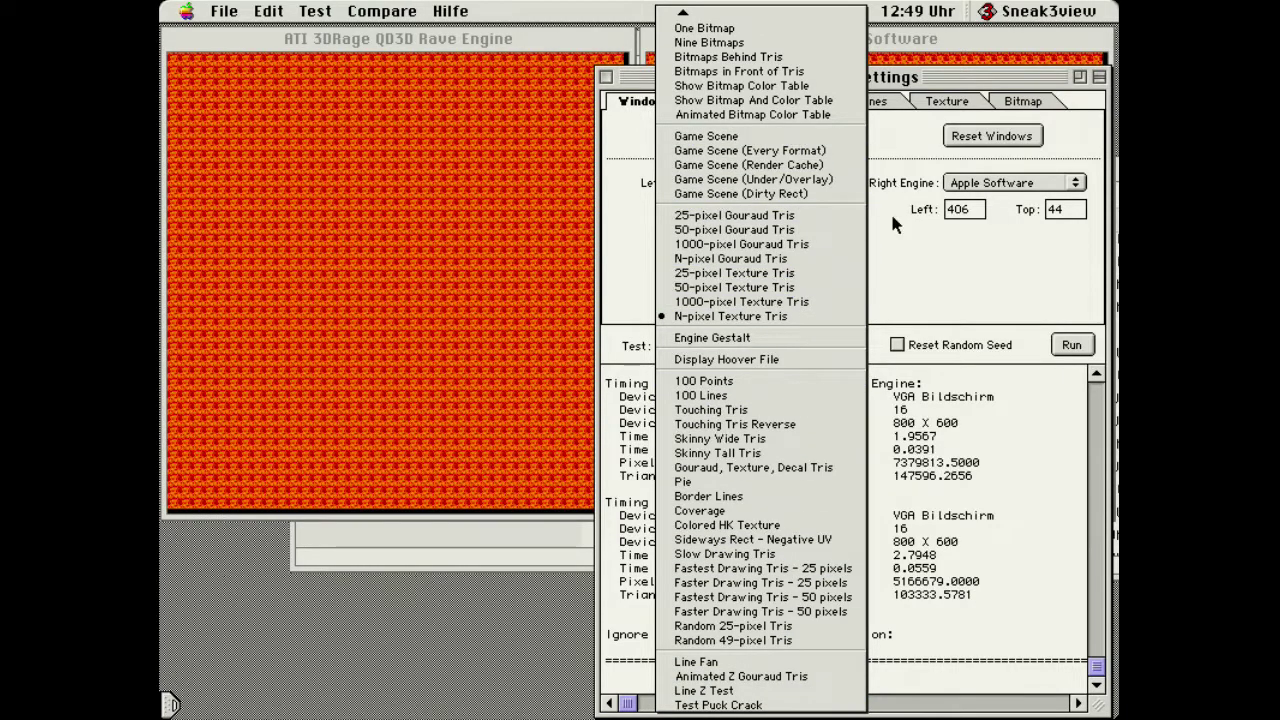
click(1071, 344)
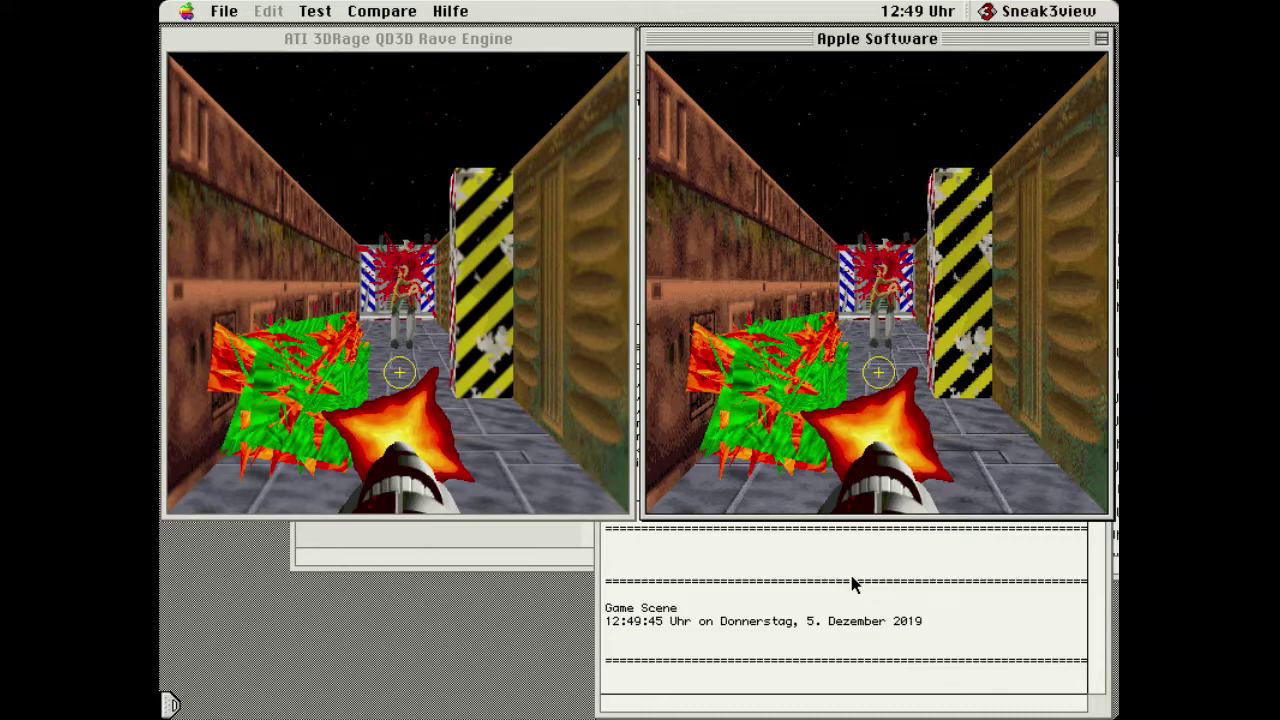
- Compare the average difference between the two engines' Game Scene renderings, close the comparison and return to the settings
drag(378, 10, 380, 30)
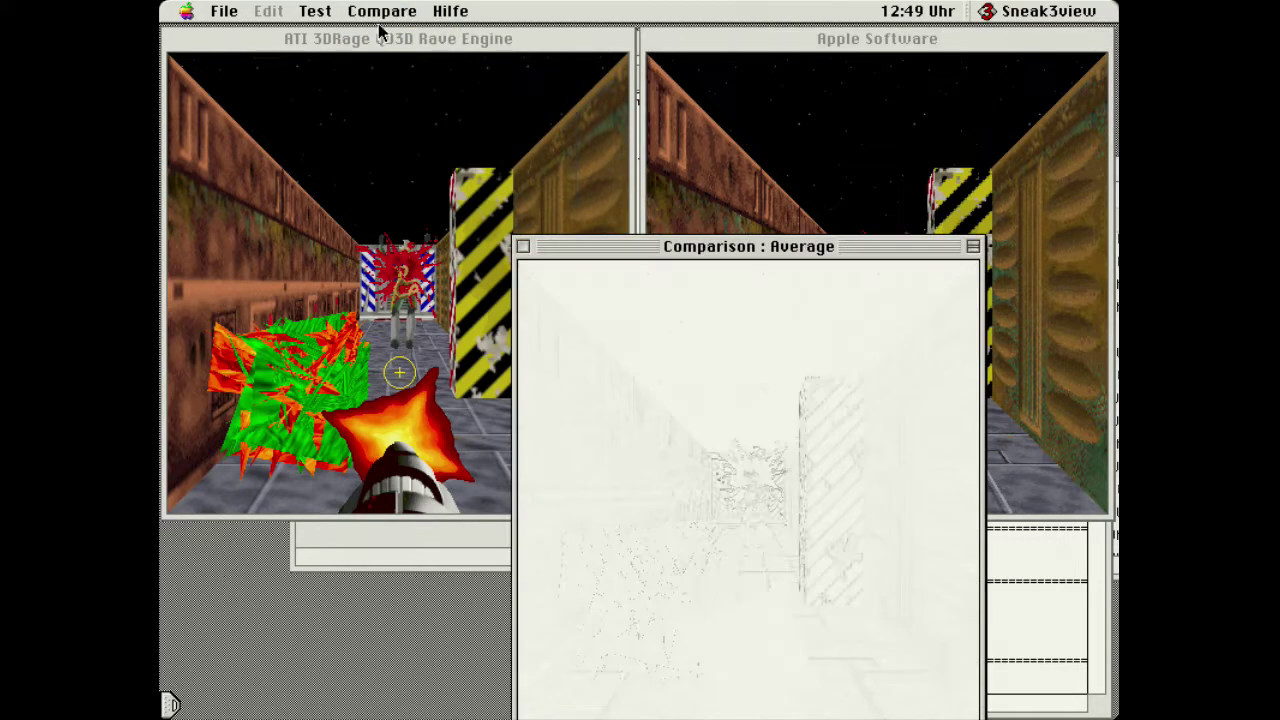
drag(671, 247, 676, 138)
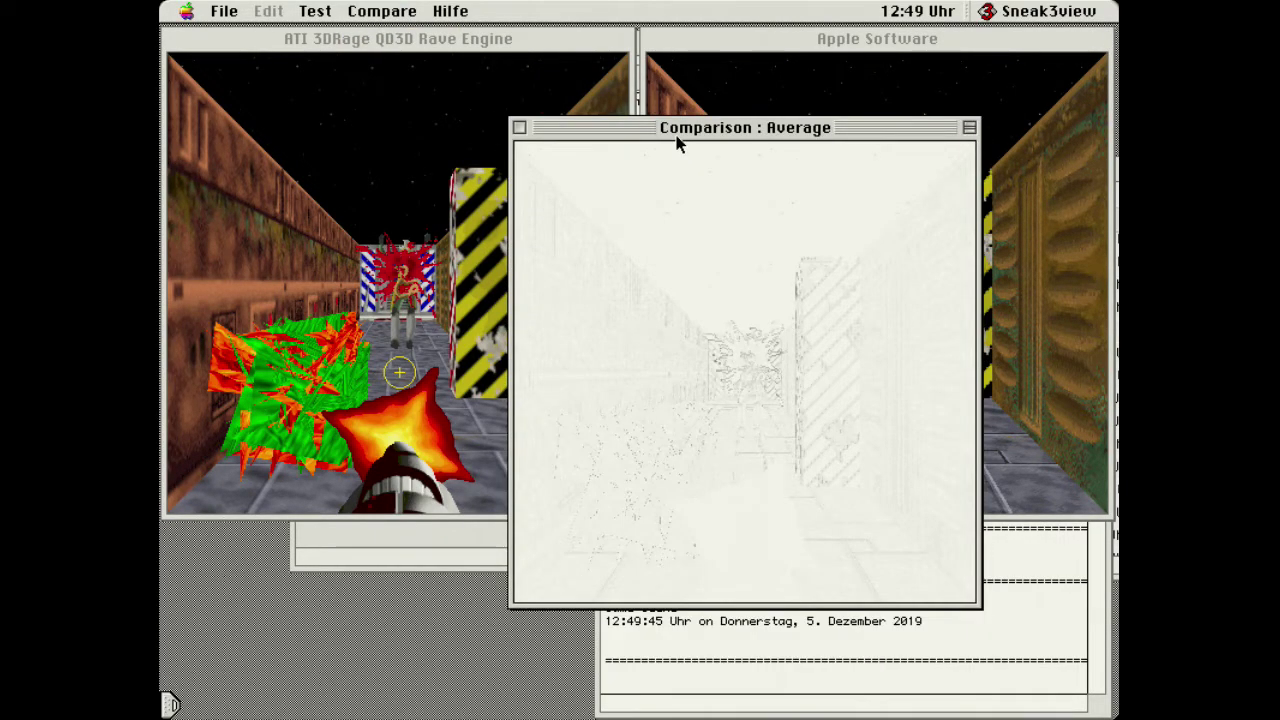
click(517, 124)
click(864, 557)
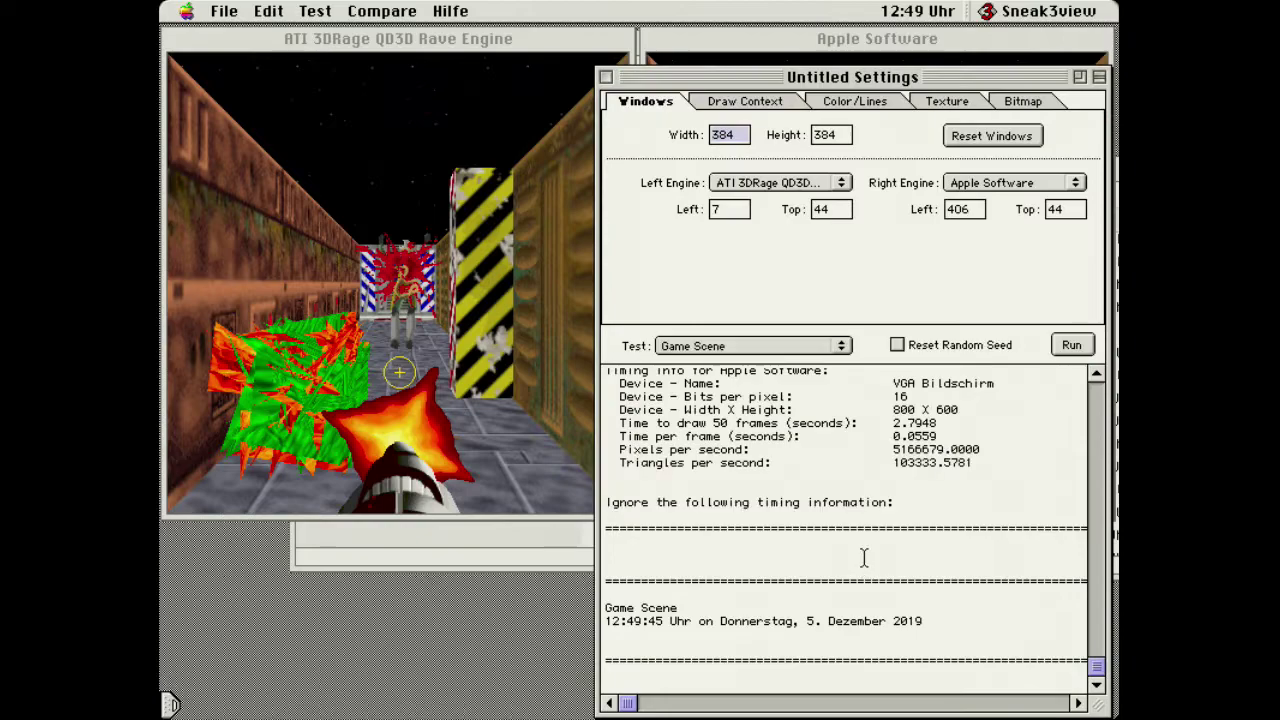
- Set the texture filter to Mid and rerun the Game Scene test on both engines
click(945, 101)
click(752, 188)
click(757, 173)
click(385, 11)
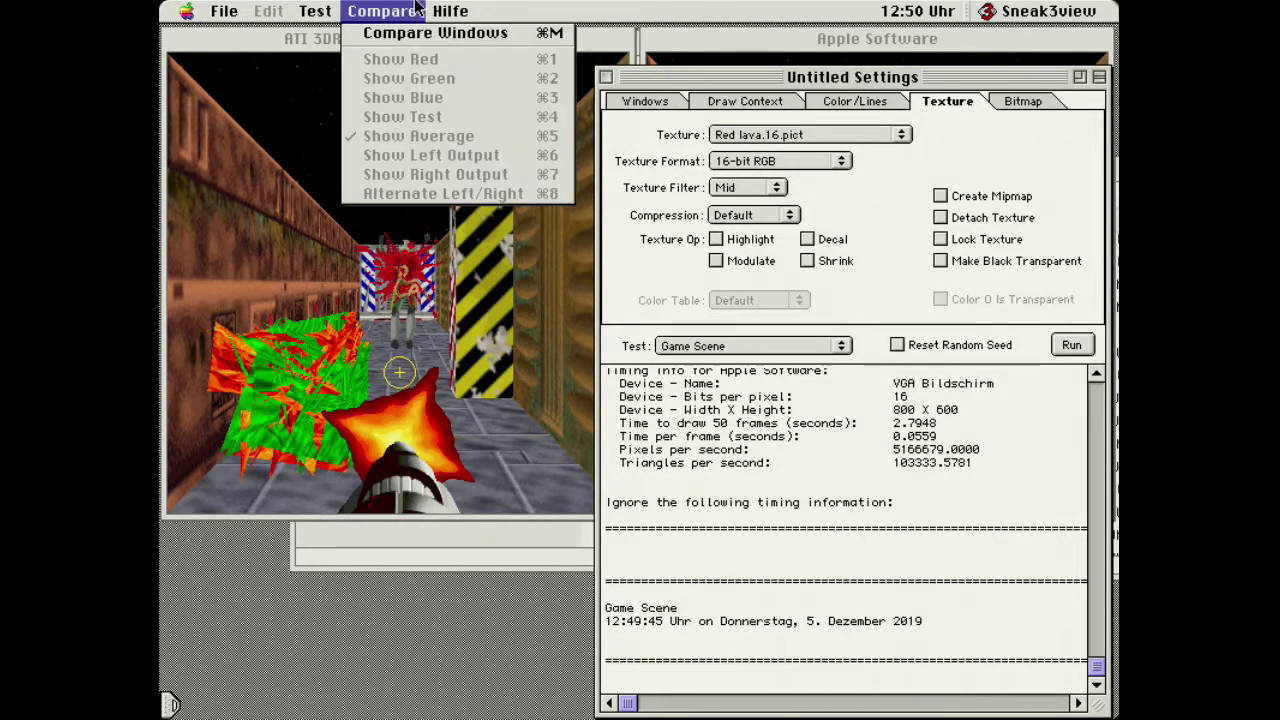
click(396, 32)
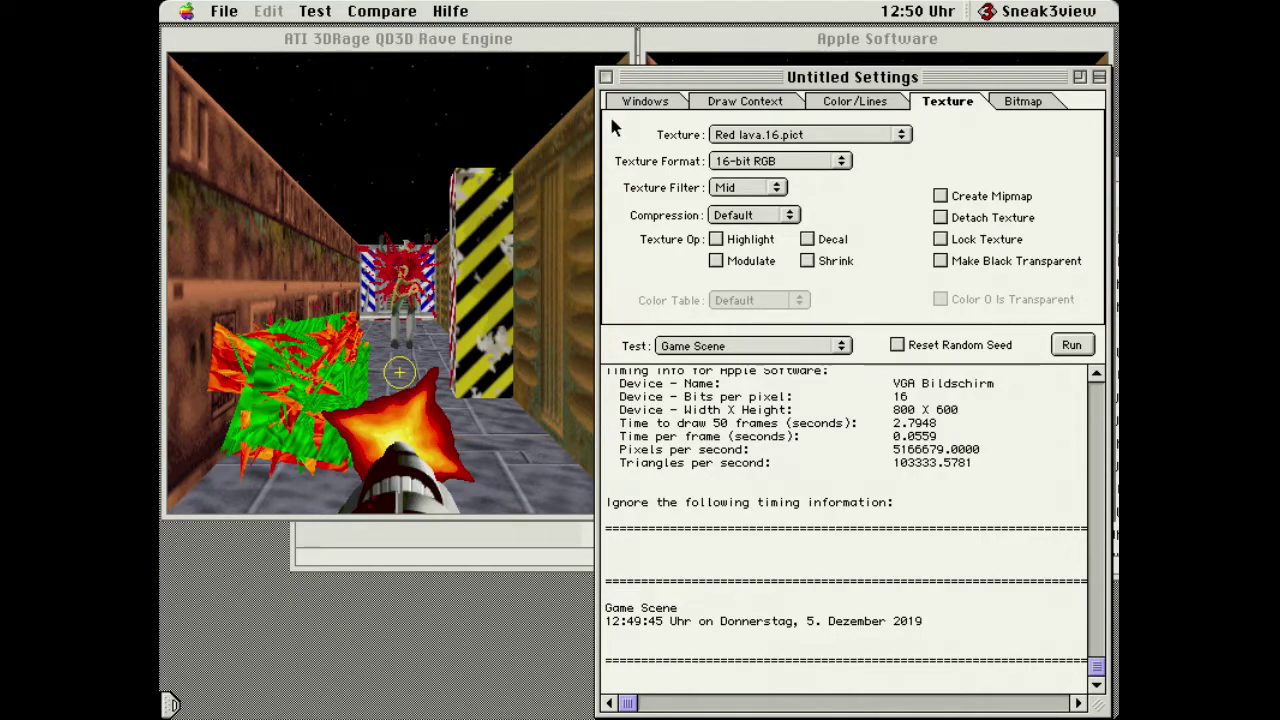
click(650, 103)
click(1070, 345)
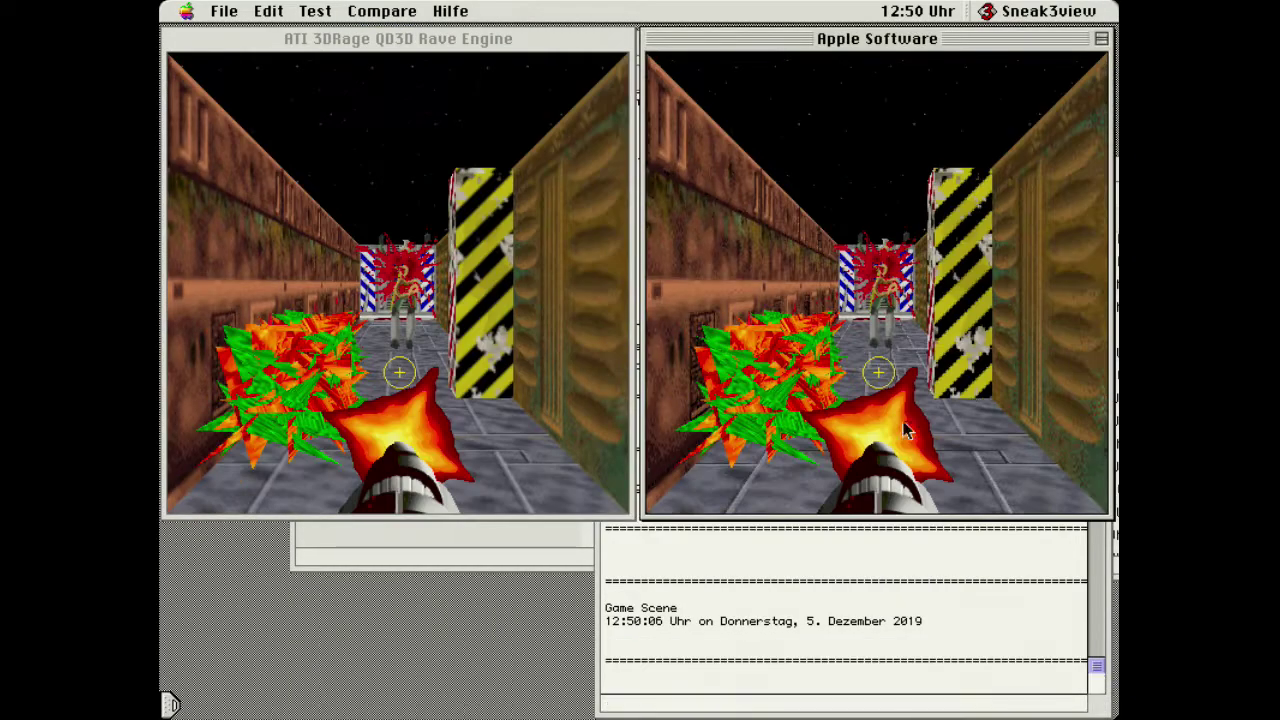
- Compare the average difference between the Mid-filtered Game Scene renderings, close the comparison and bring the settings back to the front
click(451, 11)
mouse_move(382, 11)
click(400, 37)
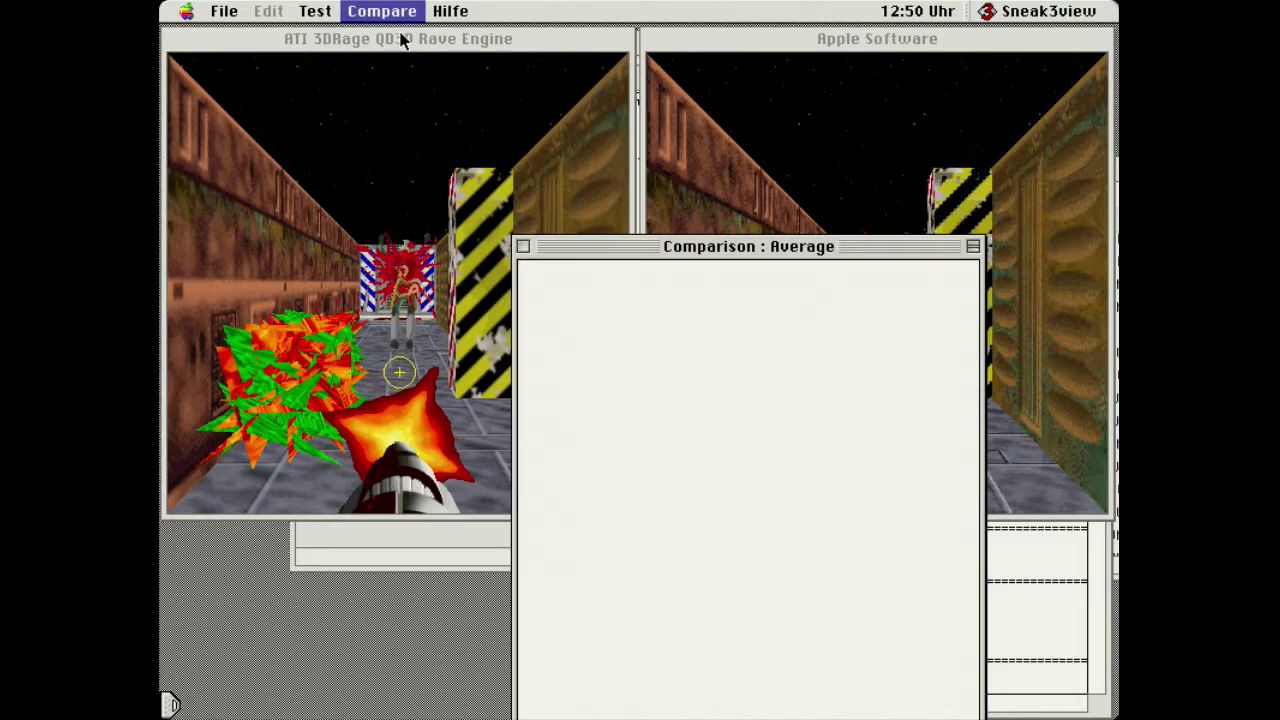
drag(680, 251, 688, 167)
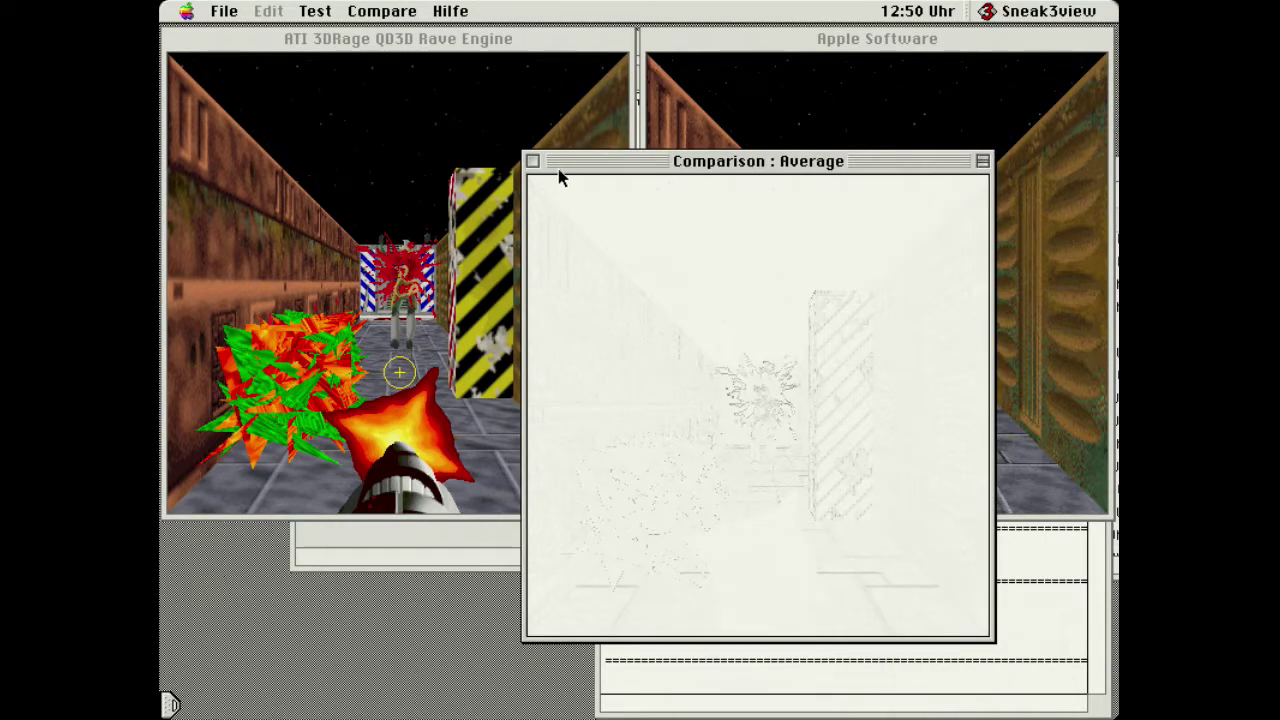
click(532, 161)
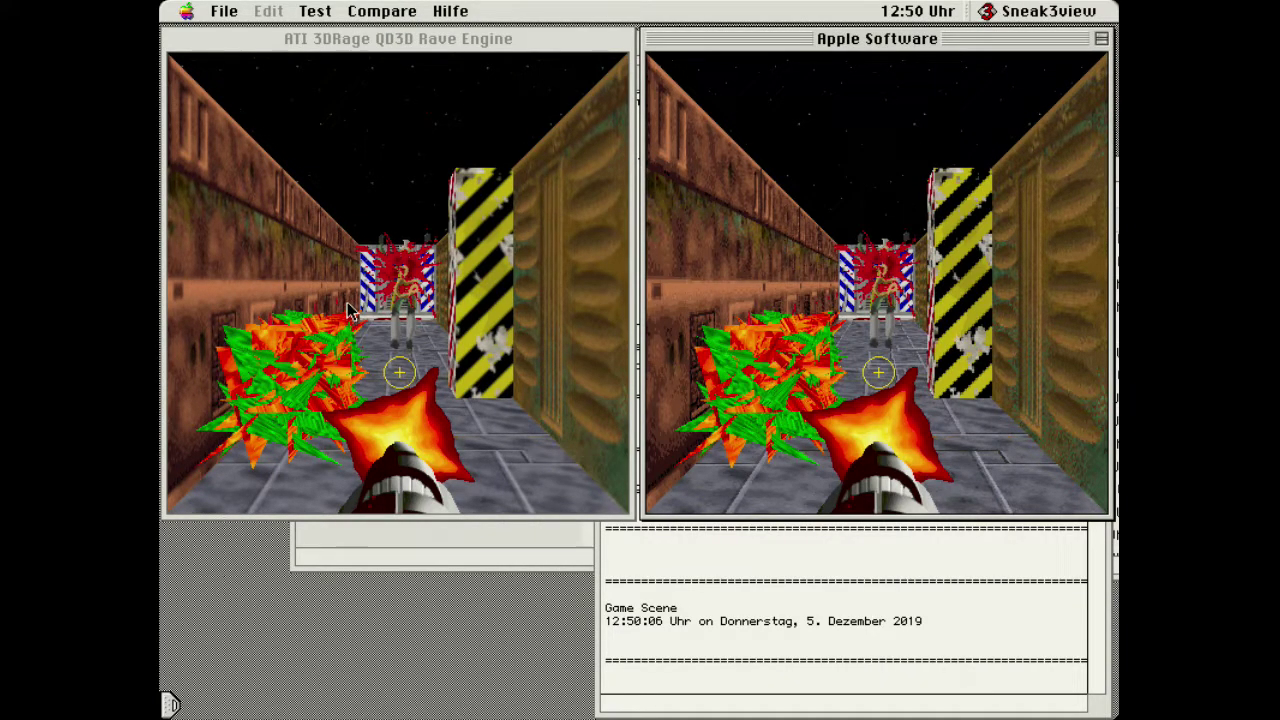
click(374, 10)
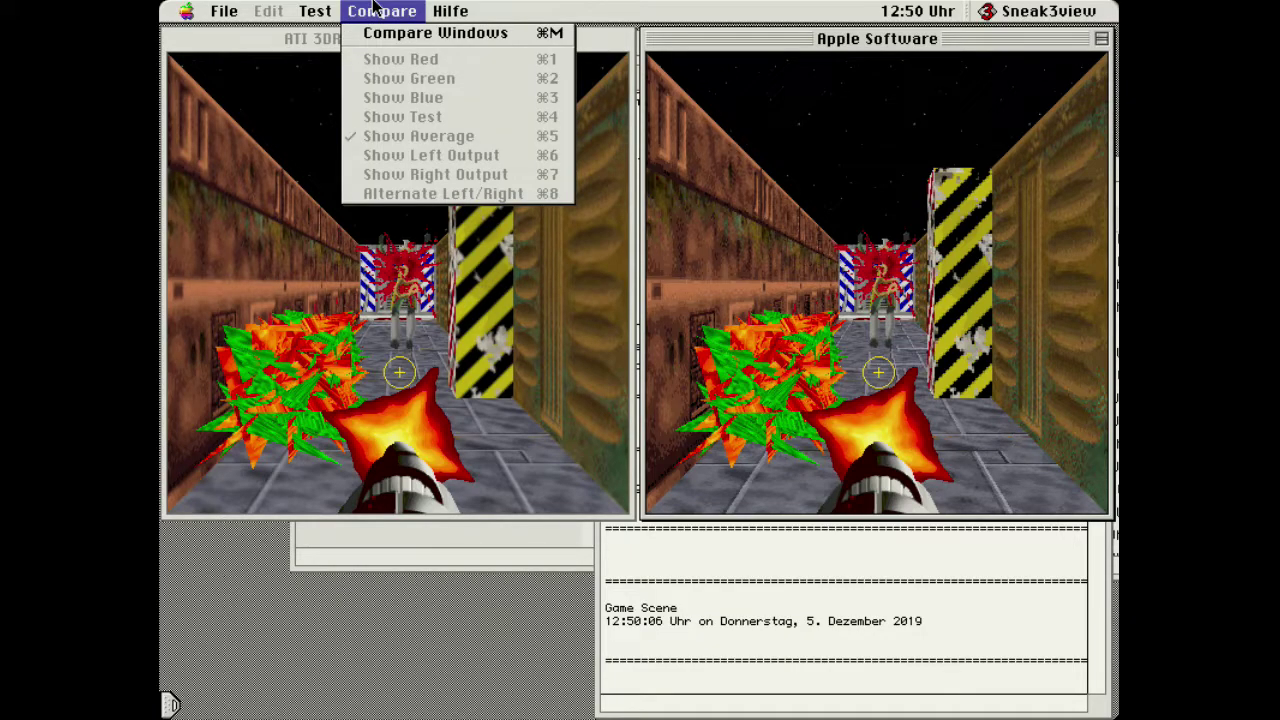
click(754, 520)
click(725, 537)
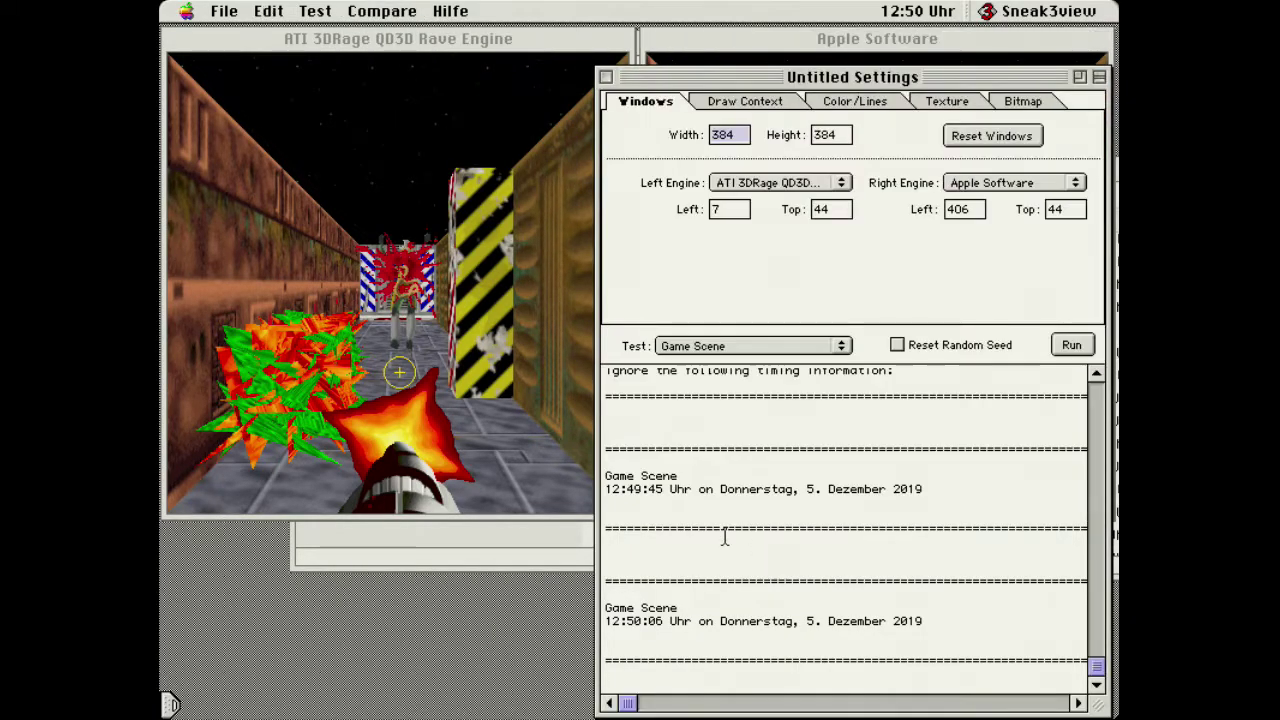
- Run the 50-pixel Texture Tris test with the Mid filter and highlight the ATI engine's triangles-per-second result
click(742, 342)
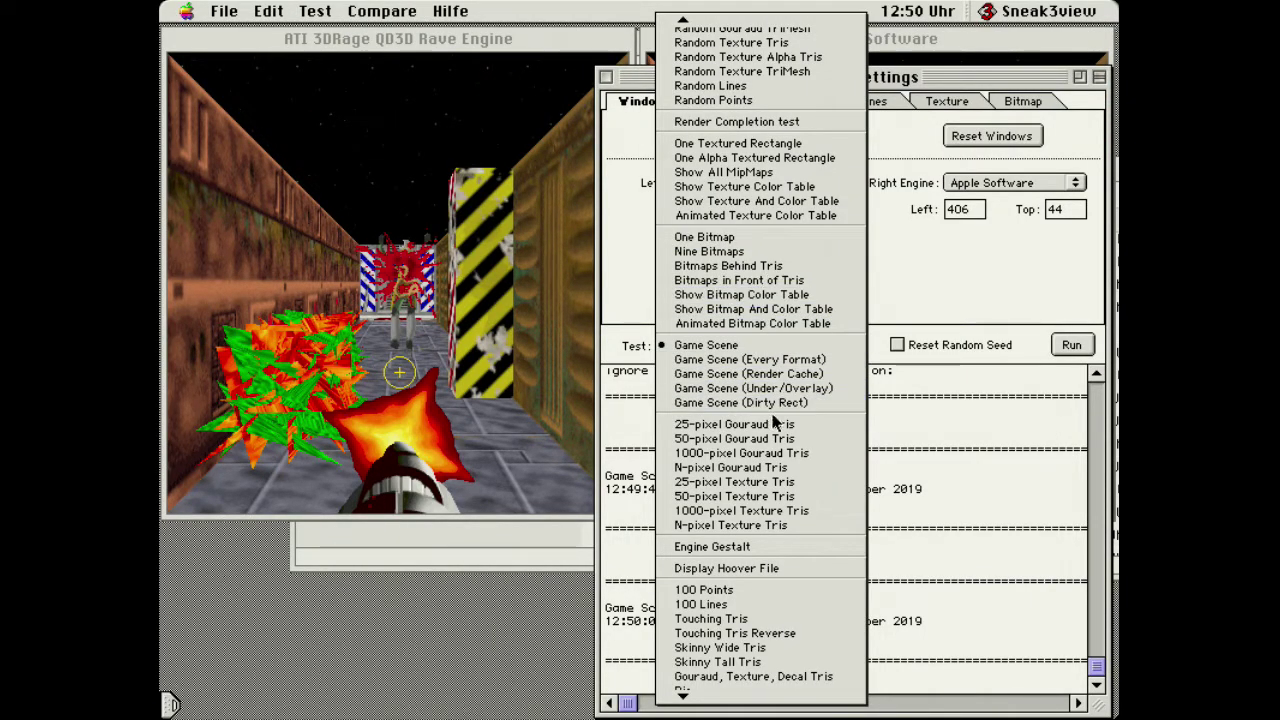
click(760, 496)
click(1071, 344)
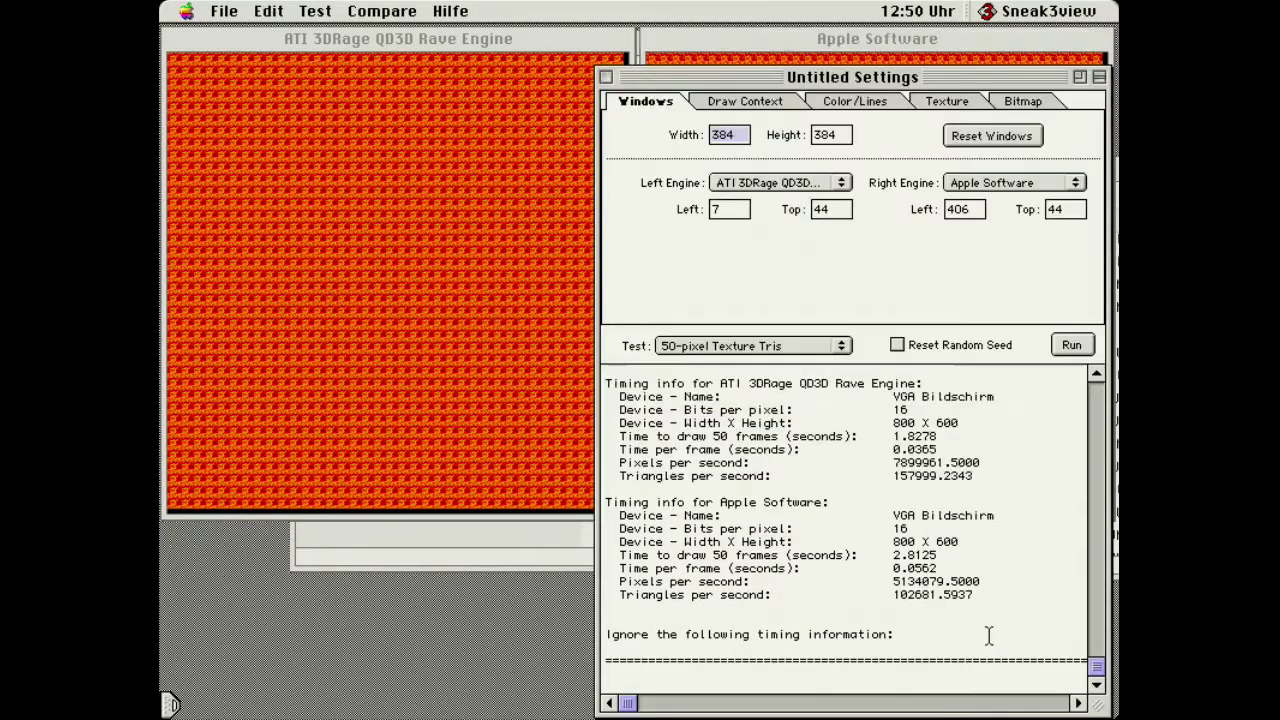
drag(895, 476, 953, 478)
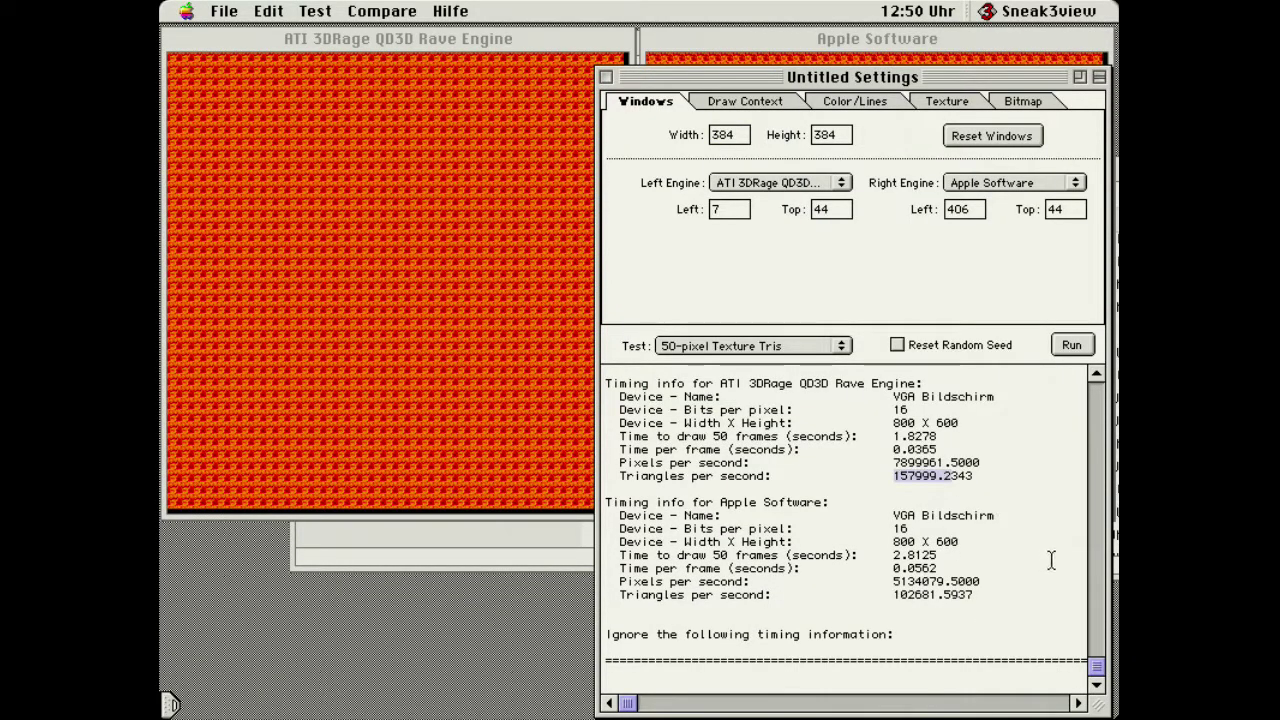
- Run the 25-pixel Texture Tris test on both engines with the Mid texture filter
click(810, 344)
click(807, 326)
click(1070, 344)
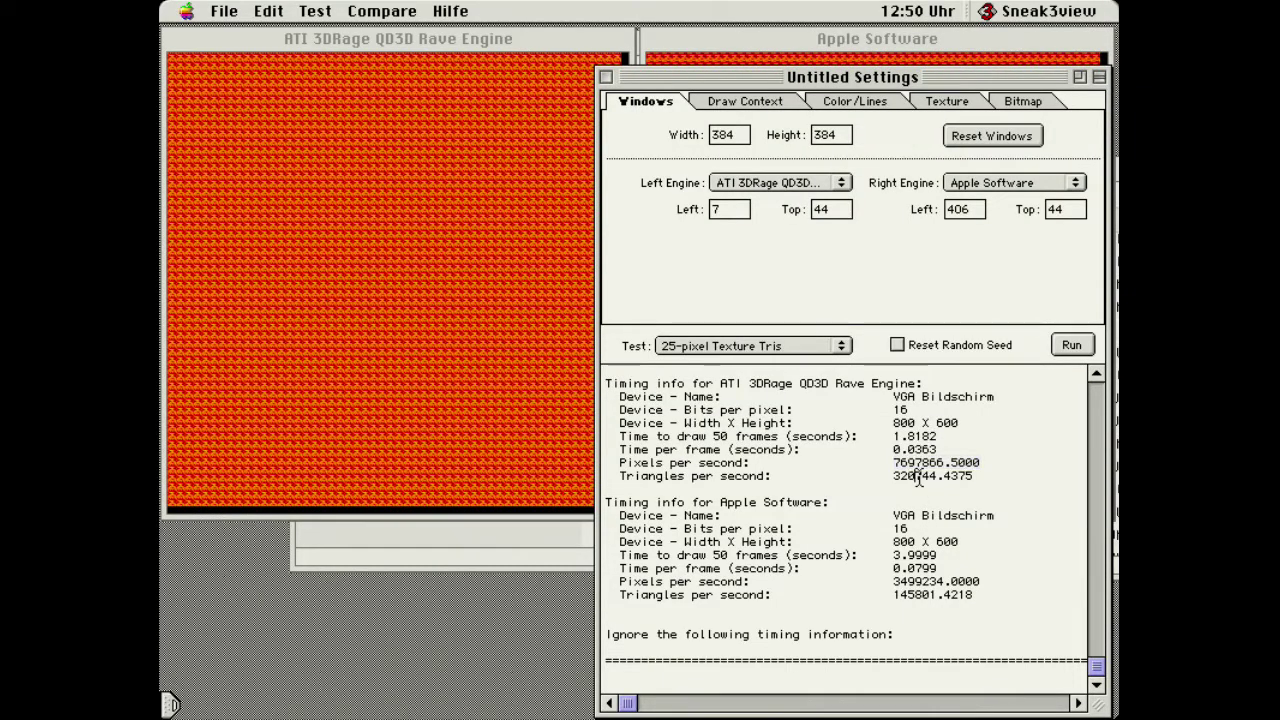
- Set the texture filter to Best and rerun the 25-pixel Texture Tris test
click(929, 104)
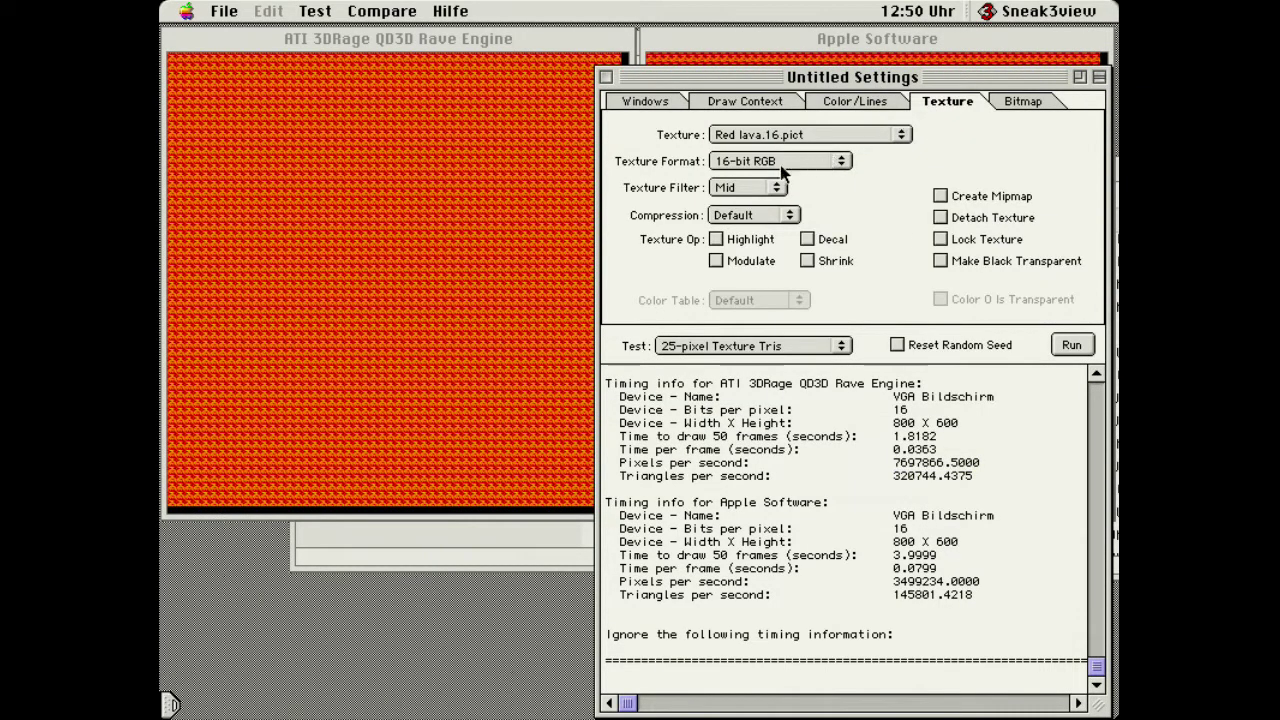
drag(762, 189, 762, 200)
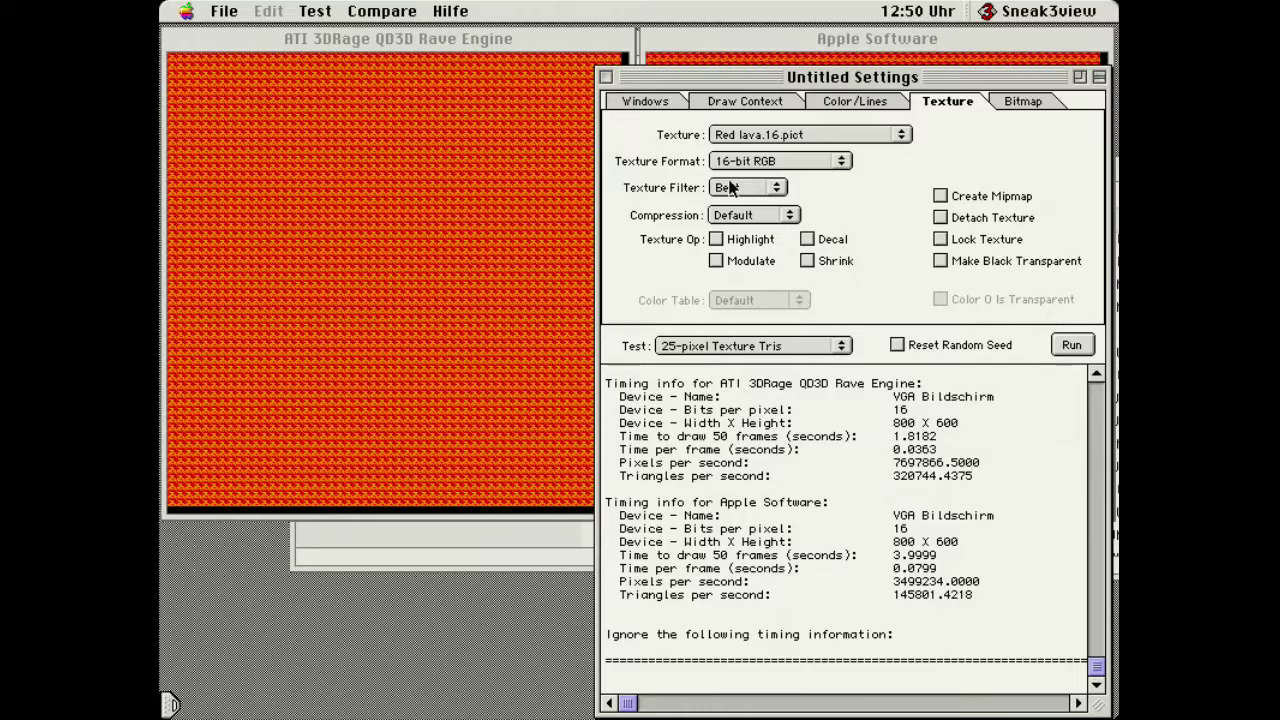
click(648, 102)
click(1071, 345)
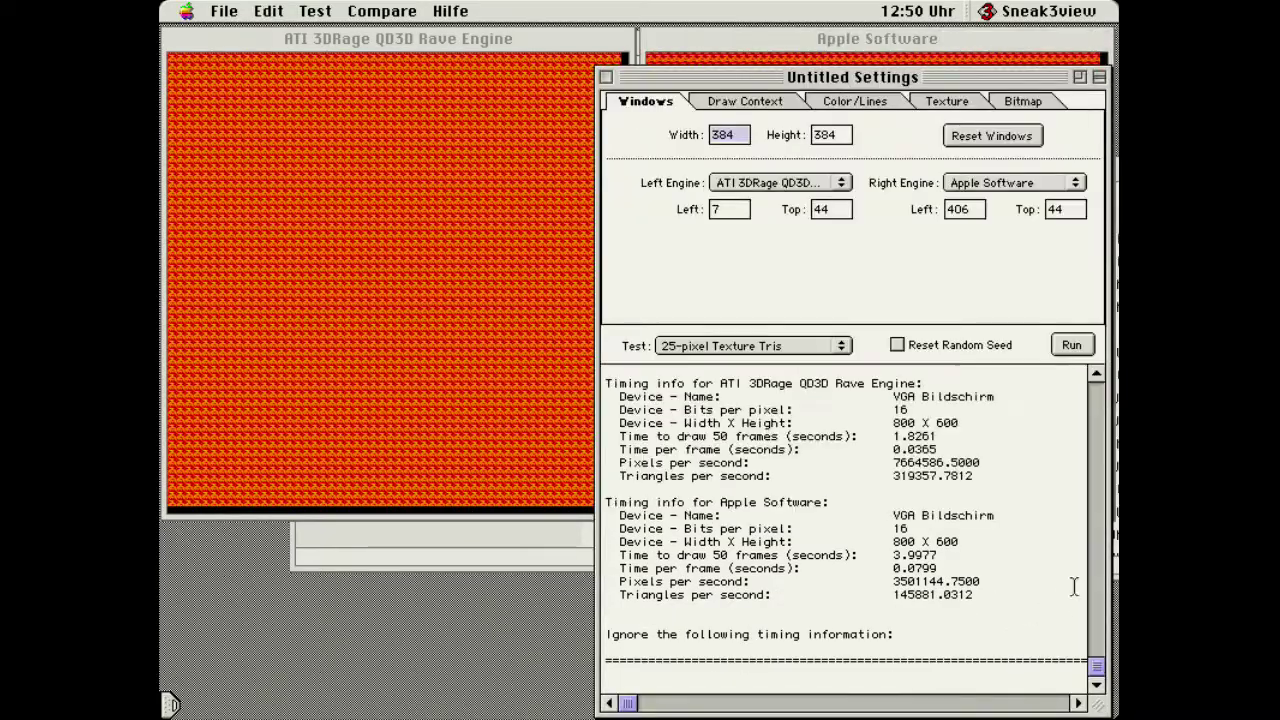
- Highlight the ATI engine's triangles-per-second results from the last two 25-pixel Texture Tris runs to compare the Best and Mid filters
drag(1096, 375, 1096, 375)
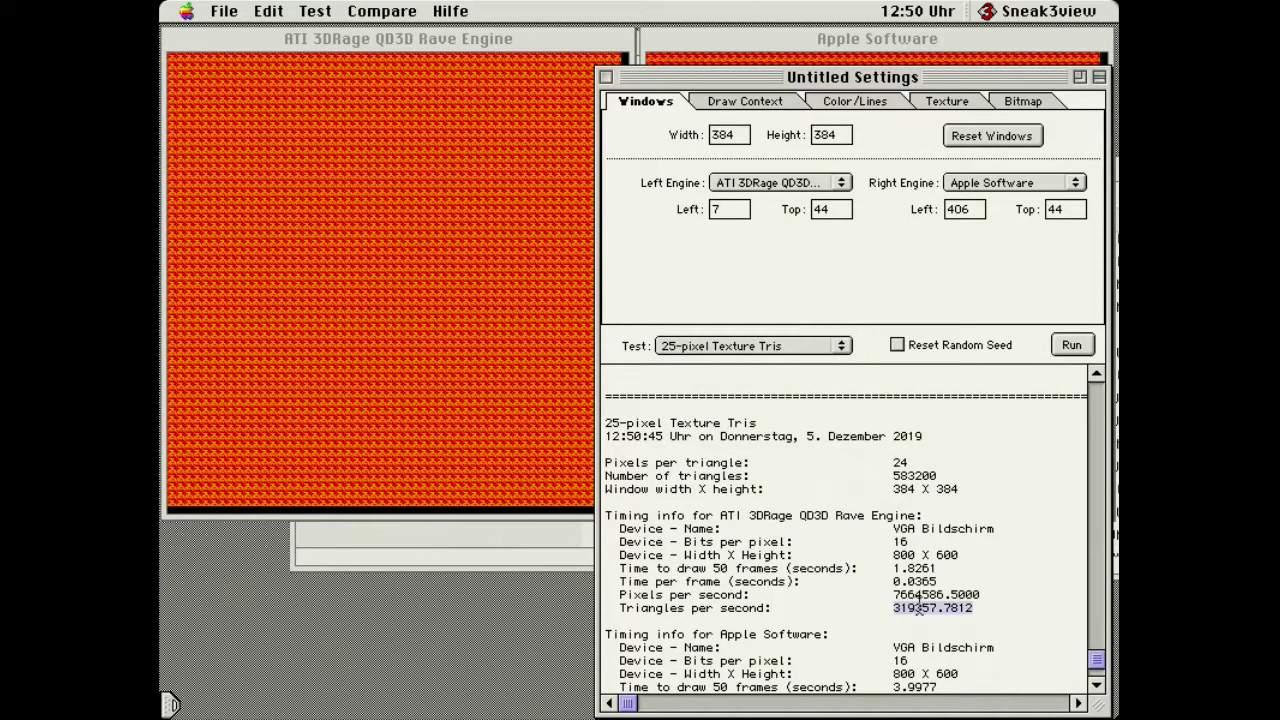
drag(1098, 375, 1098, 375)
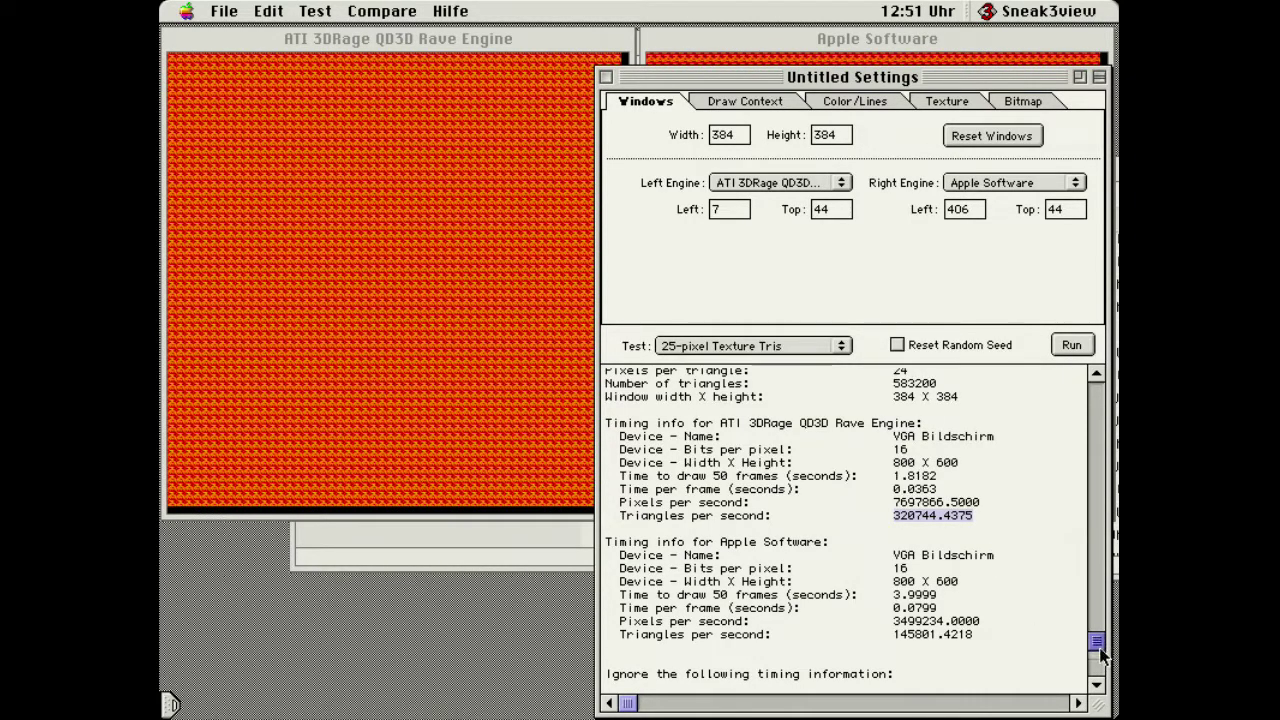
drag(1101, 655, 1103, 672)
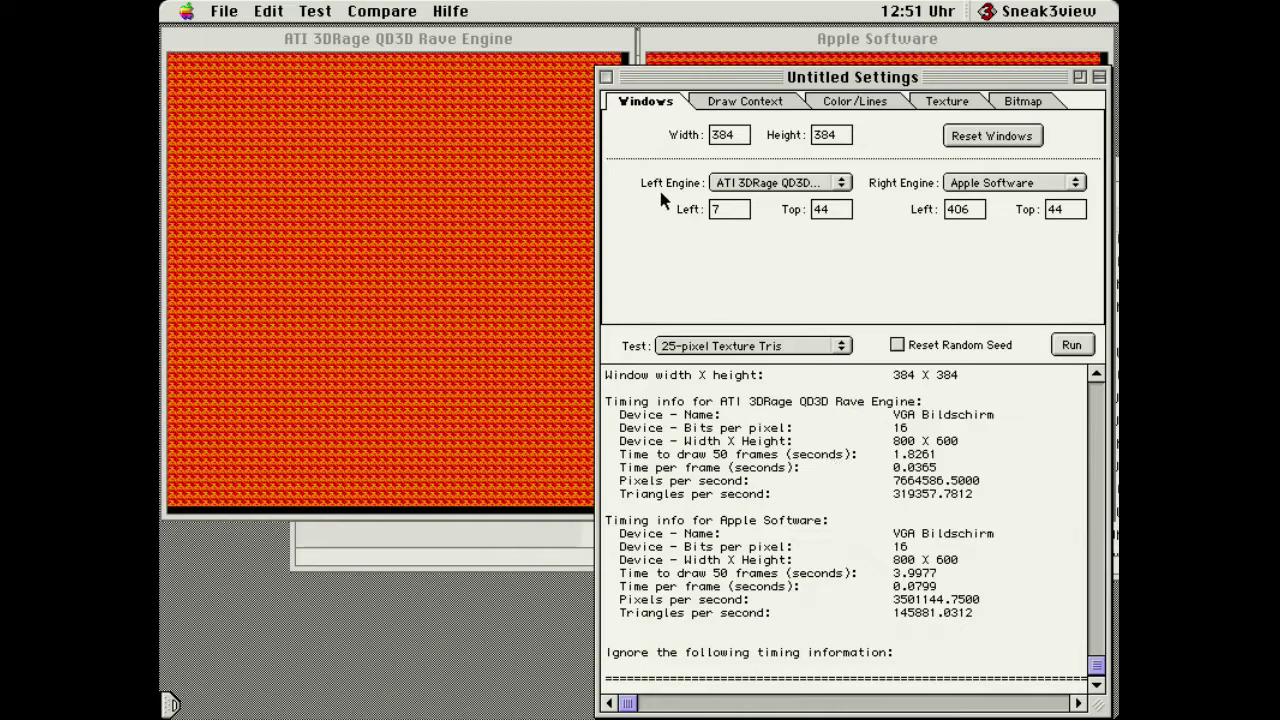
- Quit Sneak3view, collapse the Sneek3View folder in the Benchmark window and expand the QD3D folder
click(224, 11)
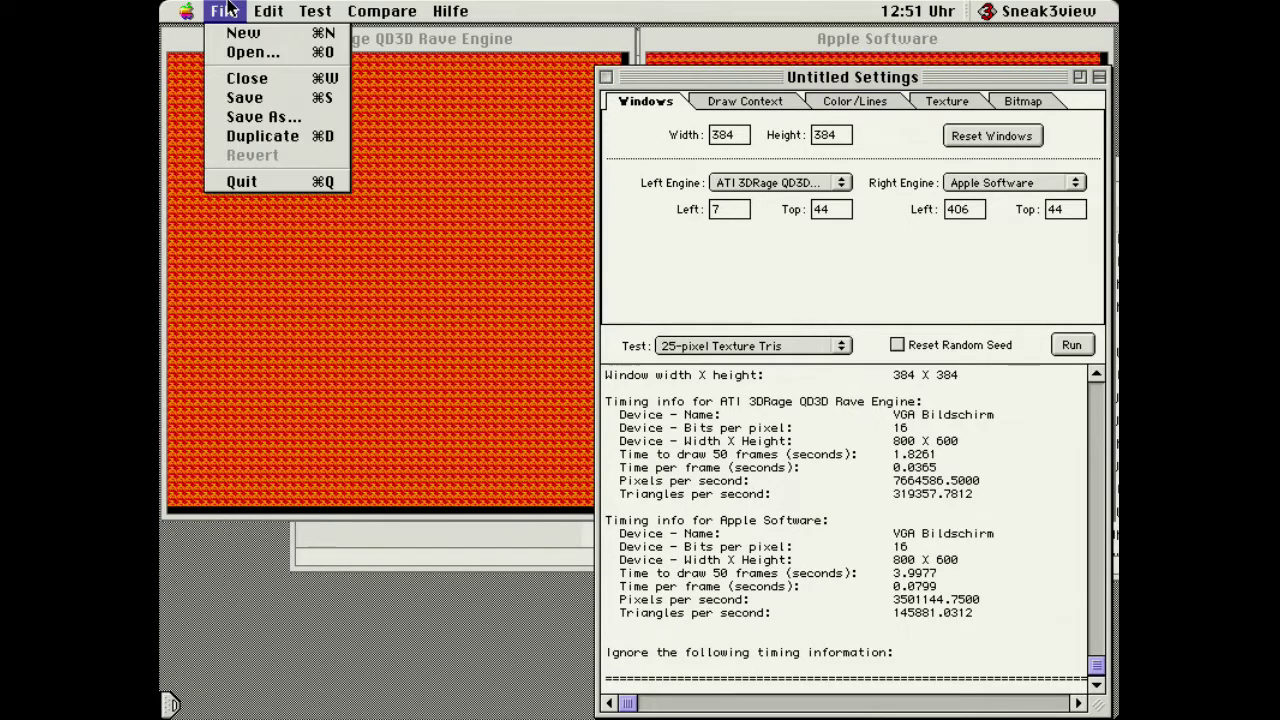
click(265, 182)
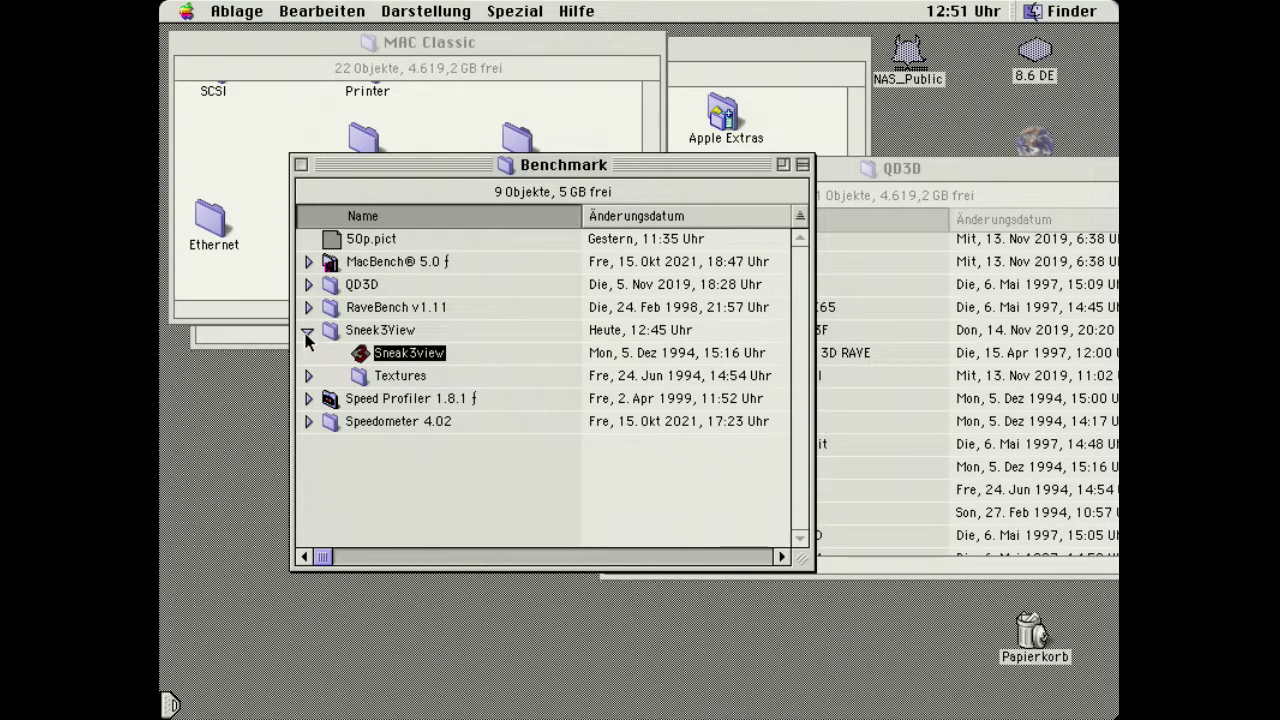
click(307, 333)
click(309, 286)
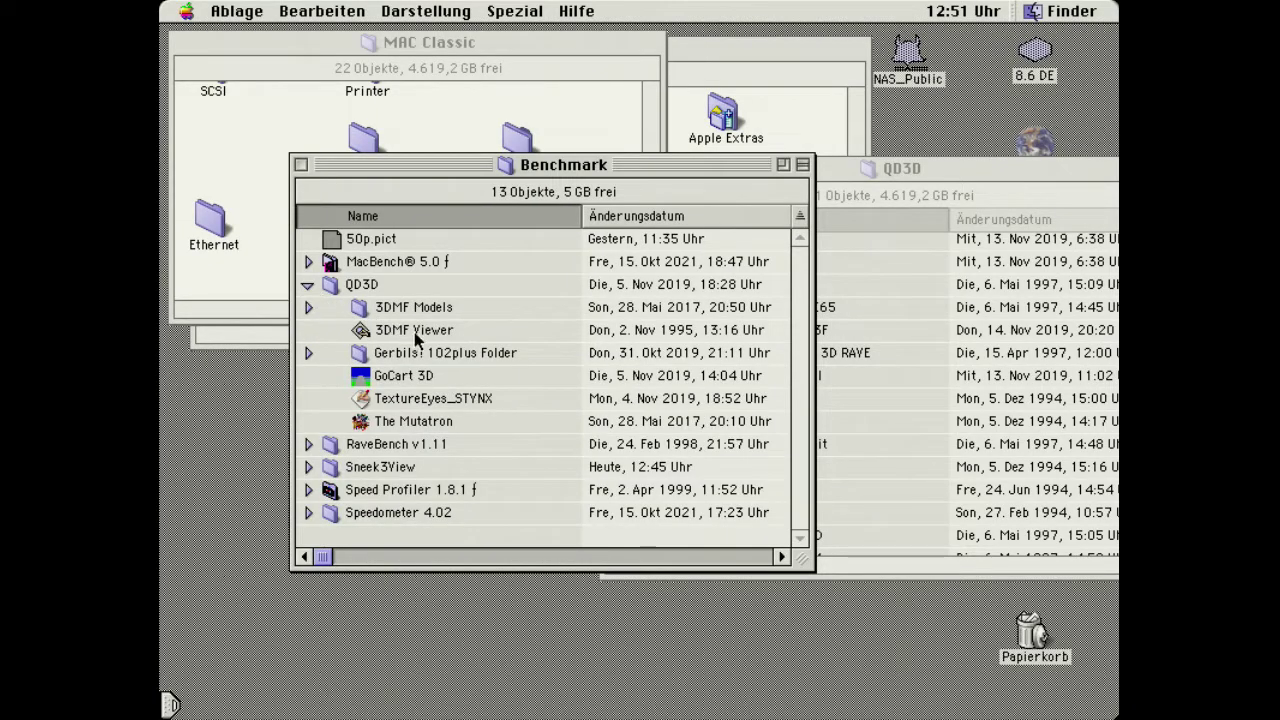
- Collapse the QD3D folder, expand the RaveBench v1.11 folder in the Benchmark window and launch RAVE Bench
click(307, 287)
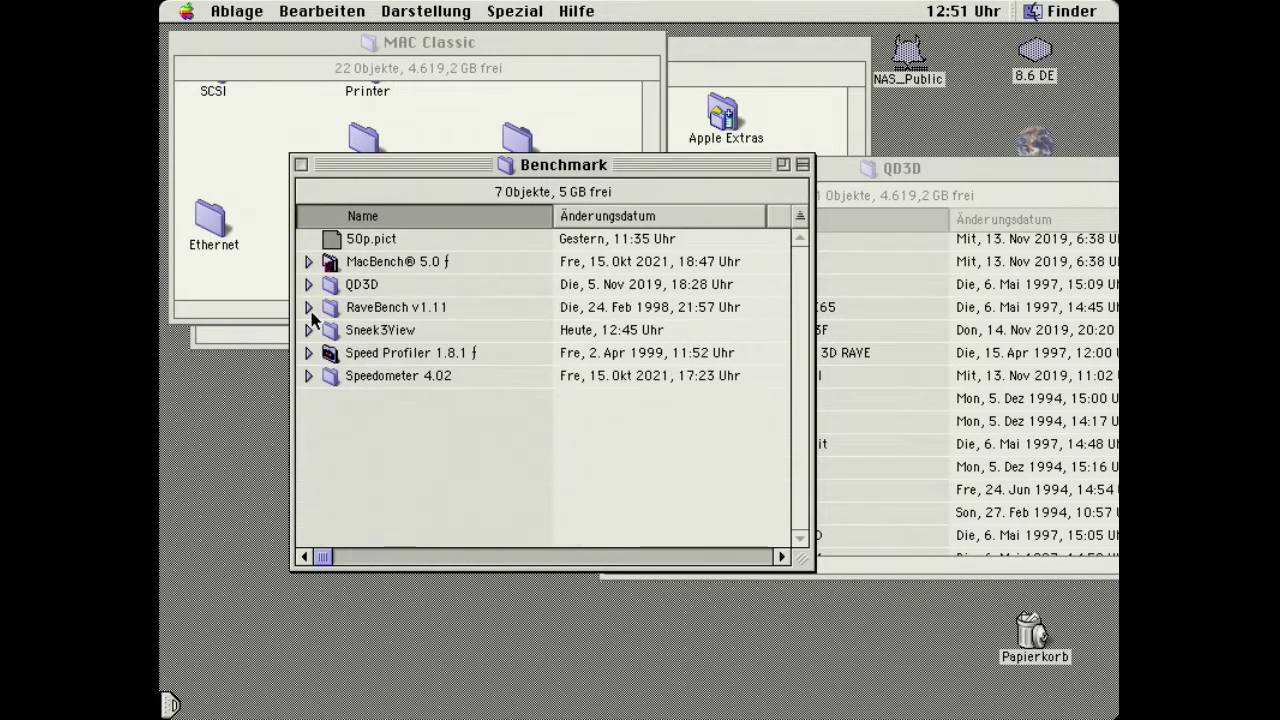
click(309, 309)
double_click(397, 355)
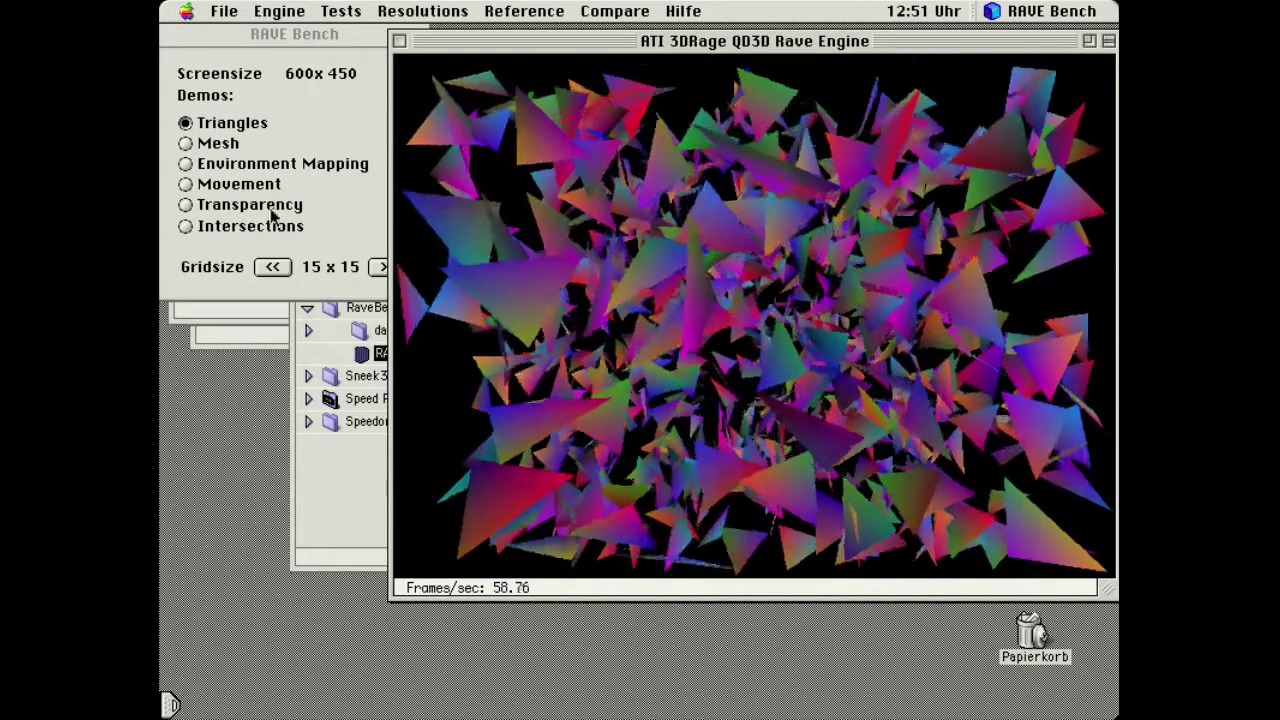
- Compare the Triangles demo's frame rate by switching the engine to Apple Software and back to ATI 3DRage QD3D Rave Engine
drag(290, 11, 305, 52)
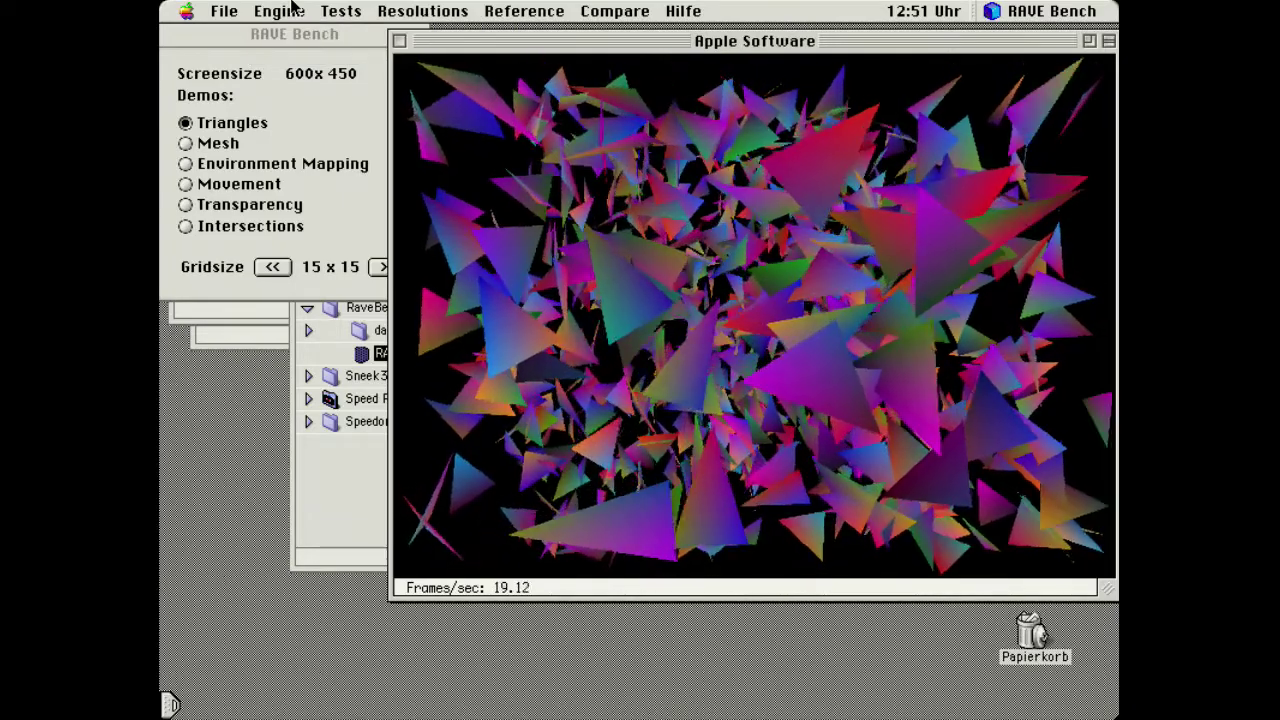
click(292, 8)
click(294, 33)
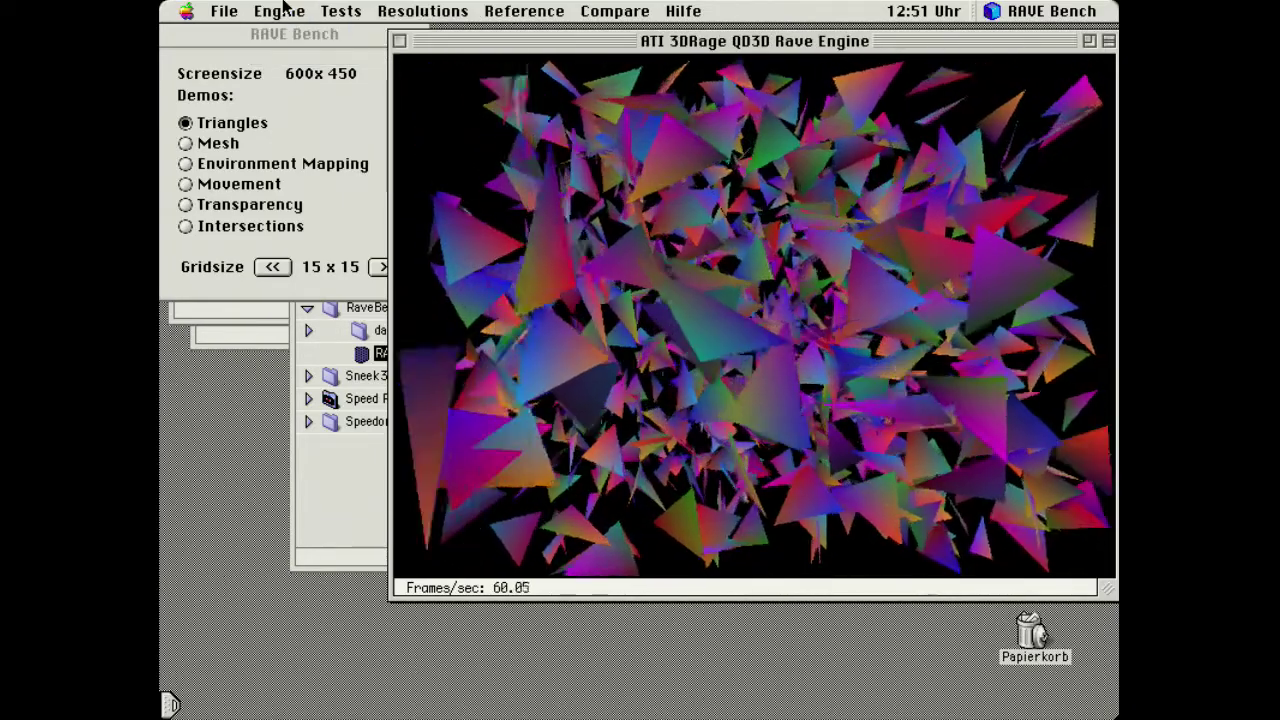
- Run the Mesh demo and alternate twice between Apple Software and the ATI 3DRage engine to compare rendering and frame rate
click(212, 145)
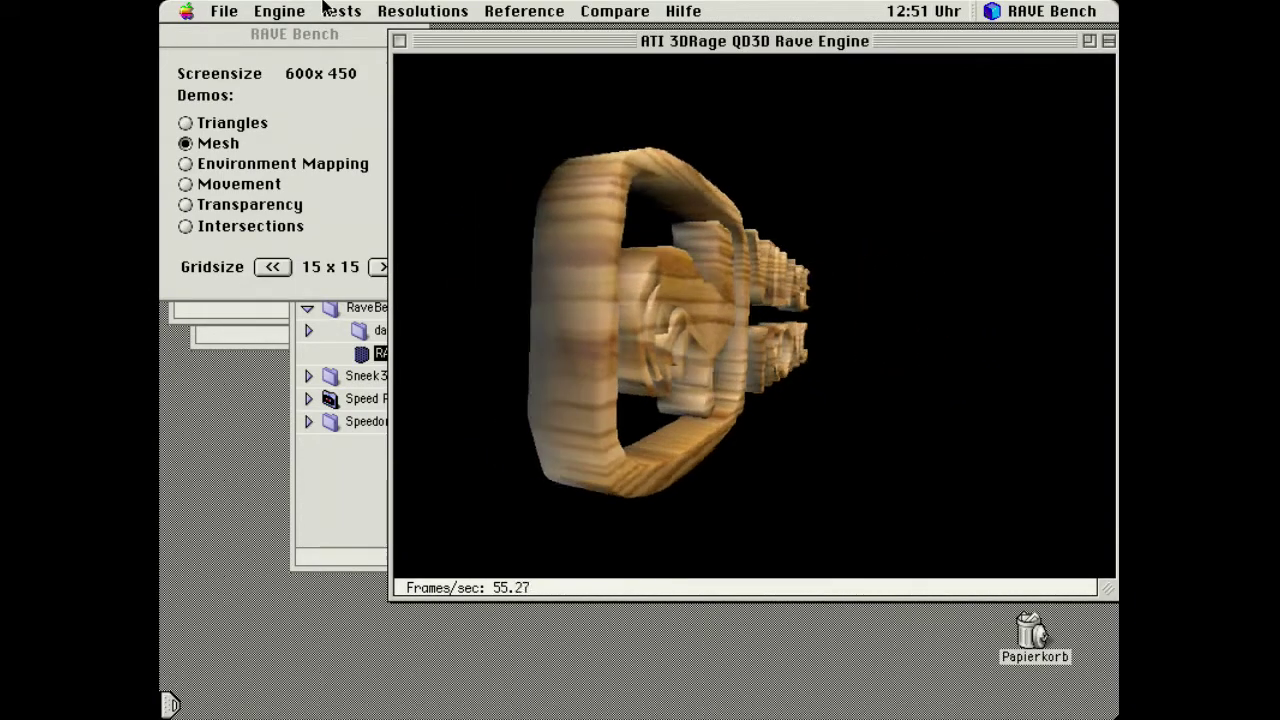
click(338, 11)
mouse_move(282, 11)
click(310, 52)
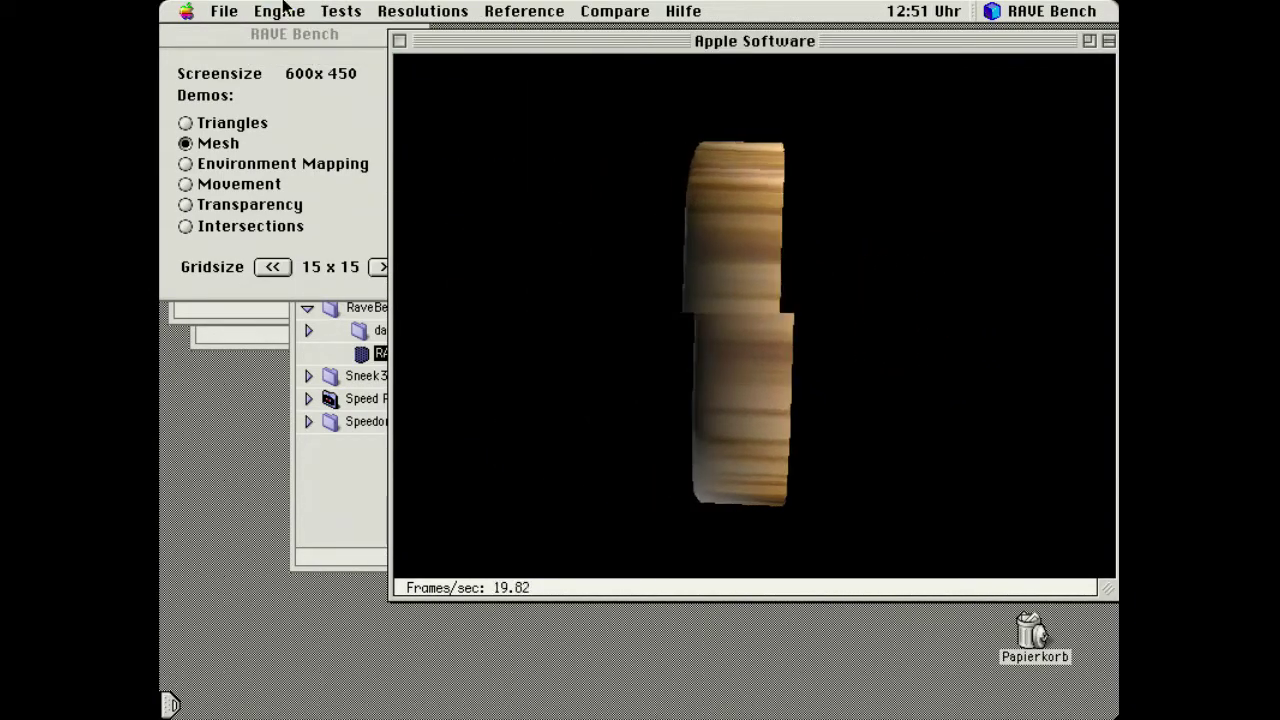
click(283, 8)
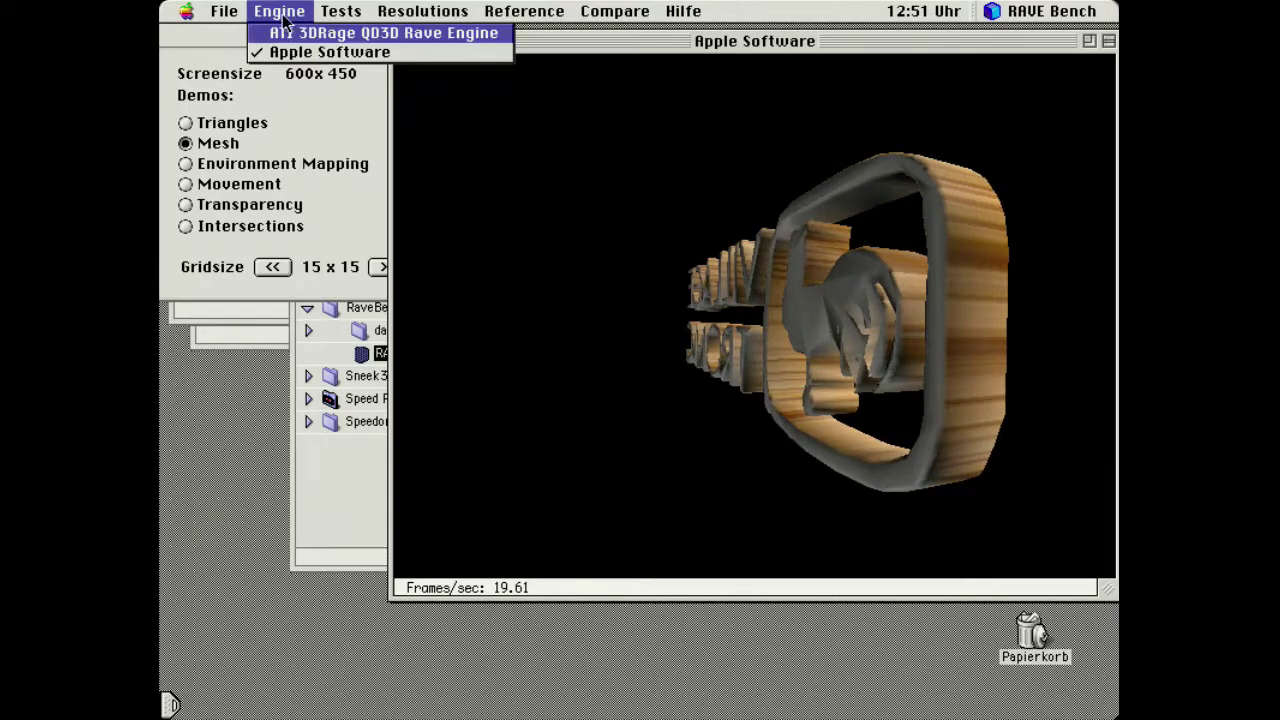
click(288, 30)
click(281, 10)
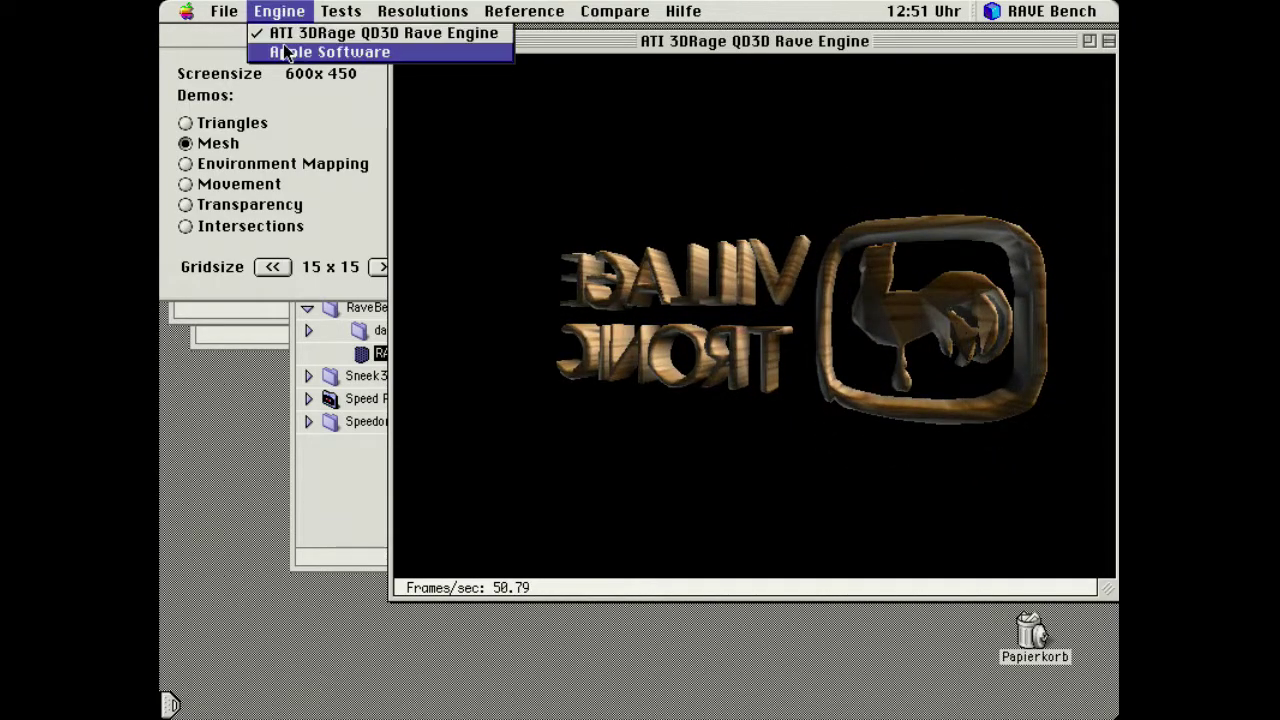
key(Return)
click(280, 10)
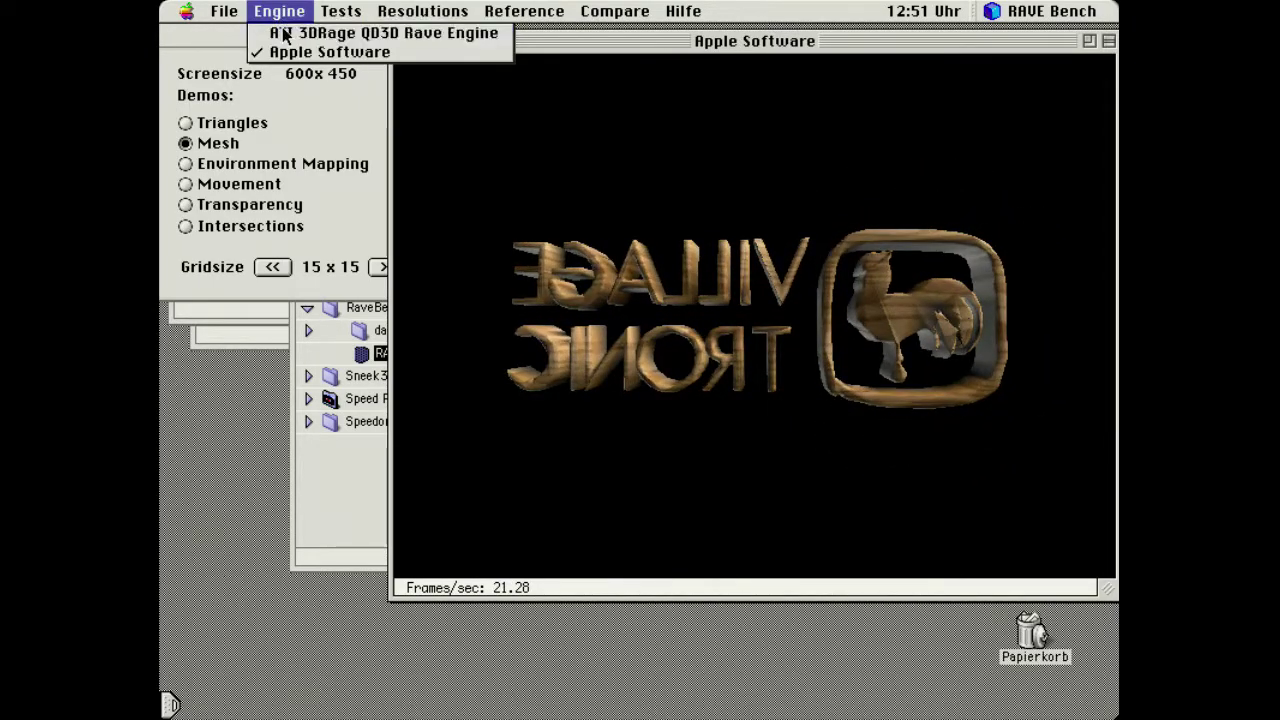
click(283, 33)
- Run the Environment Mapping demo and compare it on Apple Software and the ATI 3DRage engine, ending on ATI
click(229, 163)
click(229, 163)
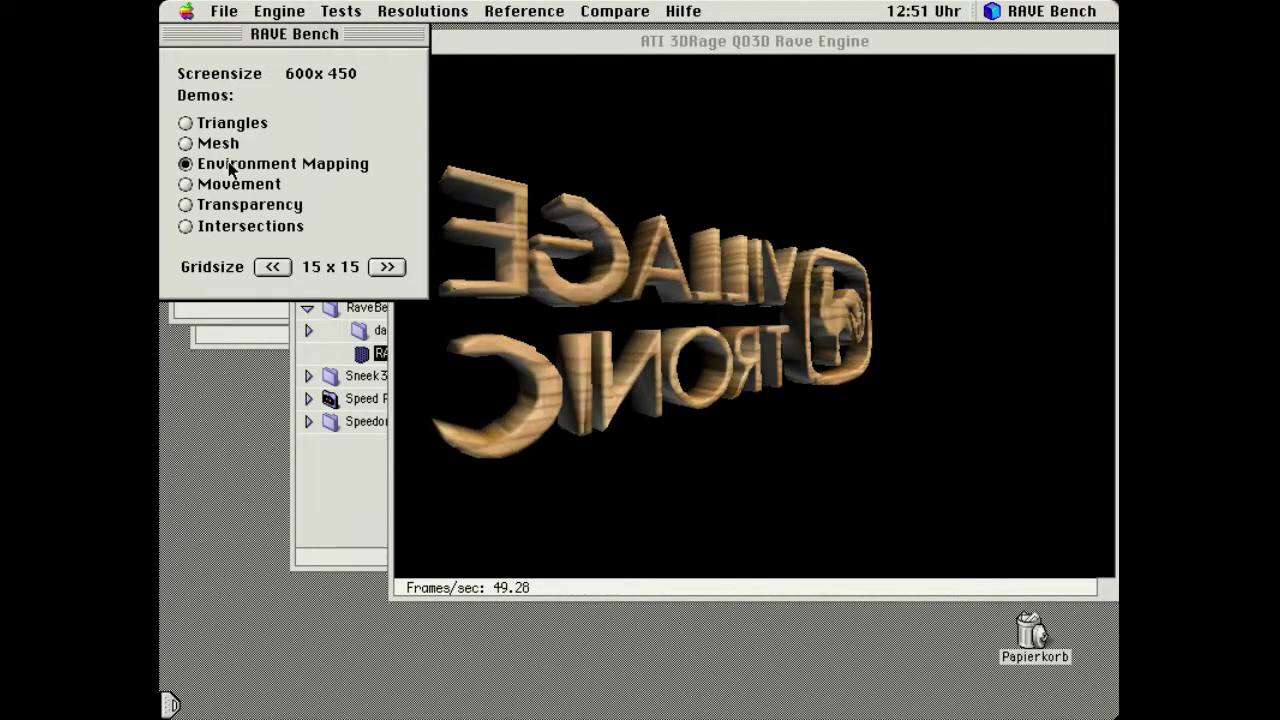
click(449, 40)
click(340, 11)
mouse_move(298, 10)
click(288, 51)
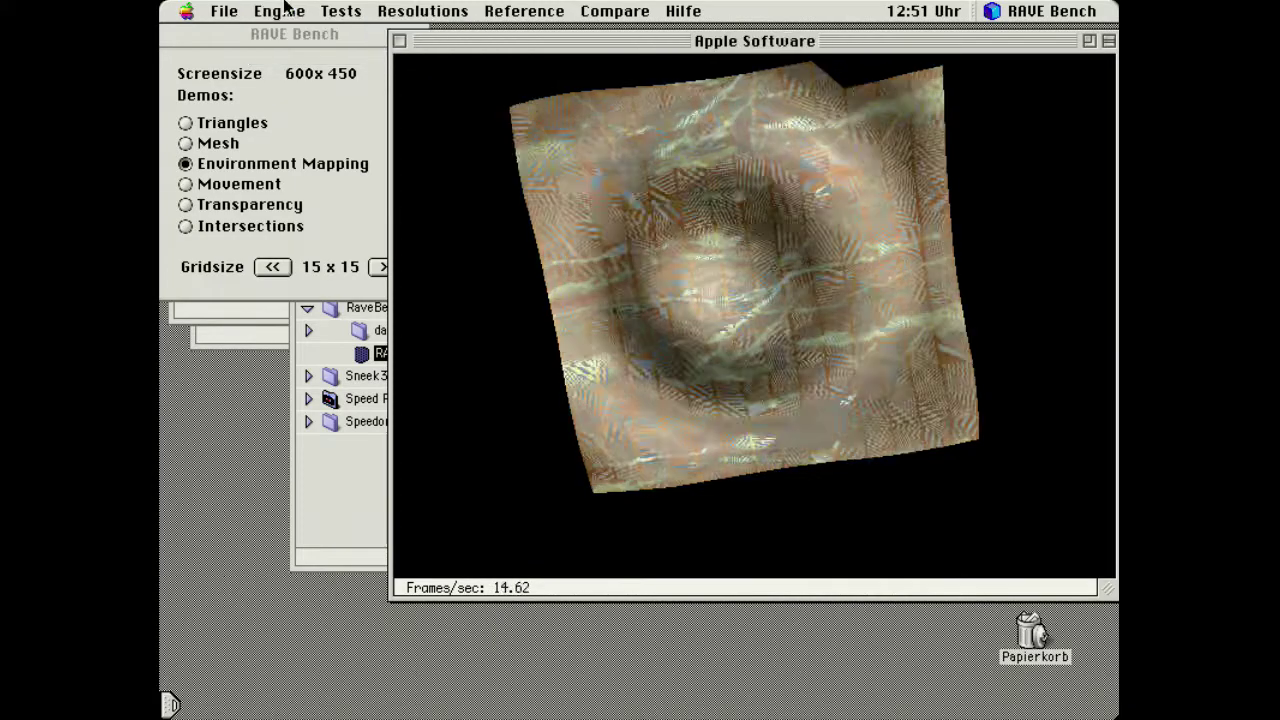
click(286, 10)
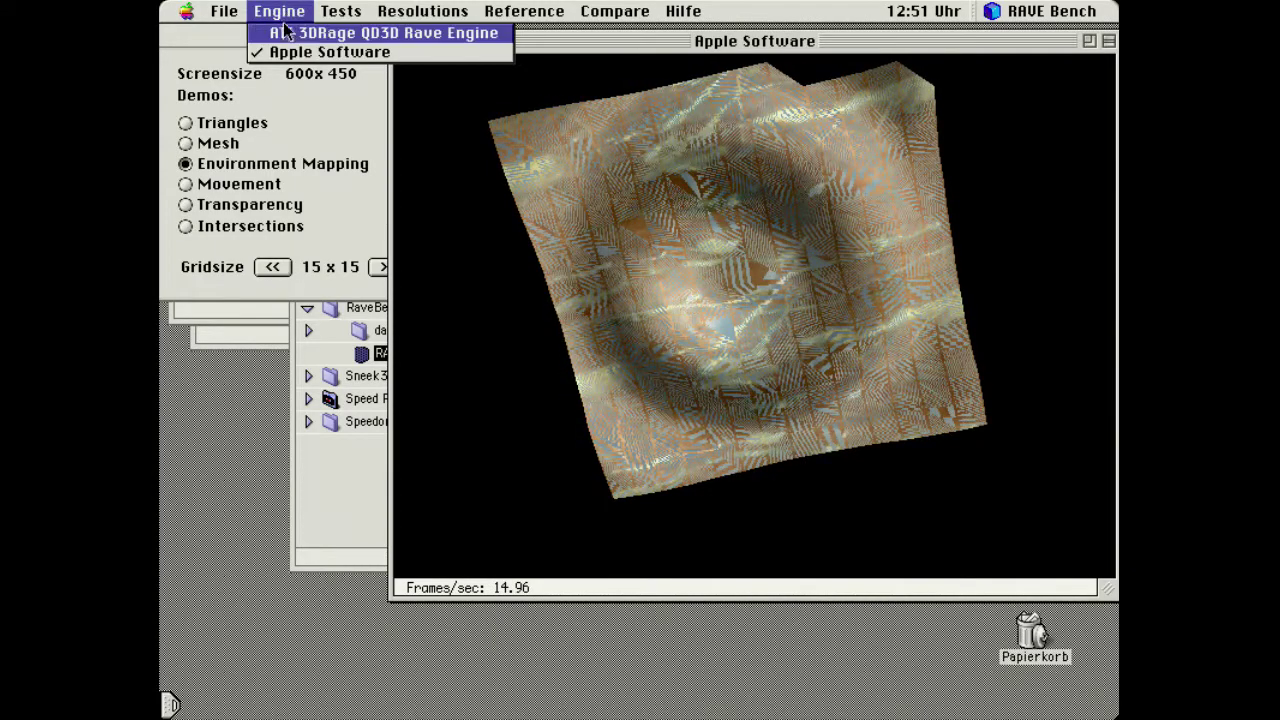
click(286, 33)
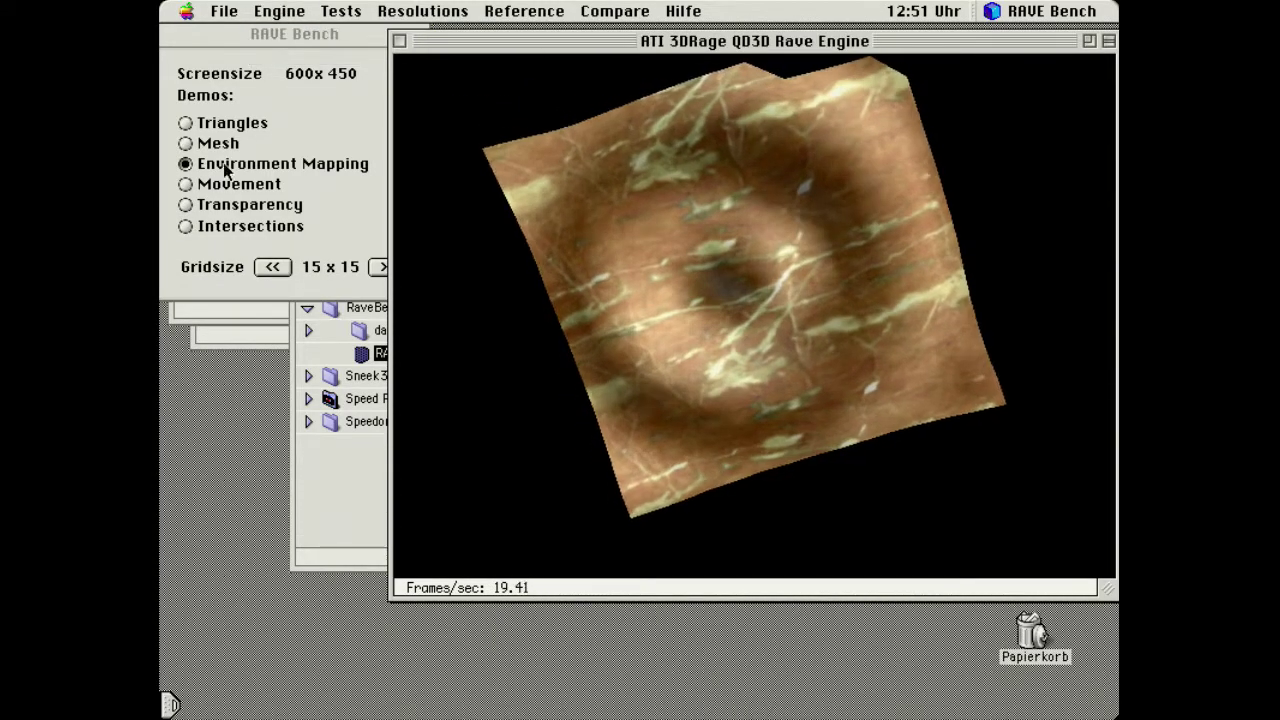
- Run the Movement demo and compare it on Apple Software and the ATI 3DRage engine, ending on ATI
click(222, 192)
click(200, 184)
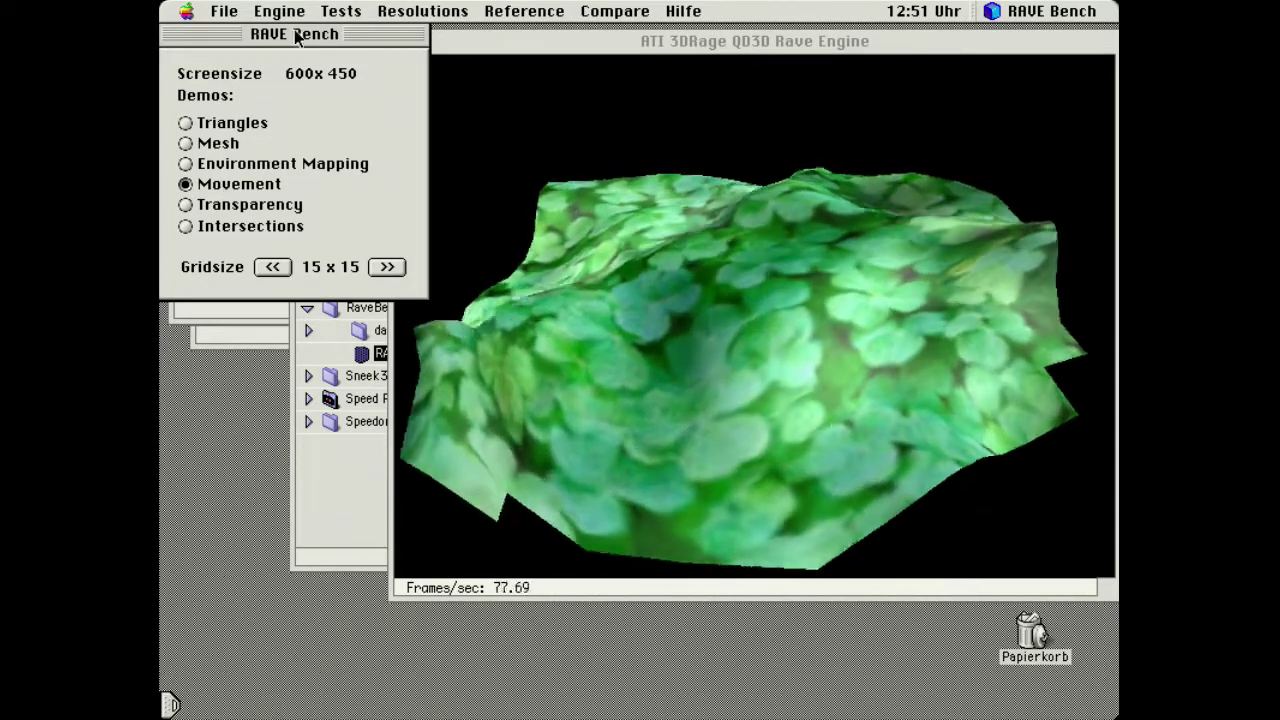
click(474, 46)
click(286, 10)
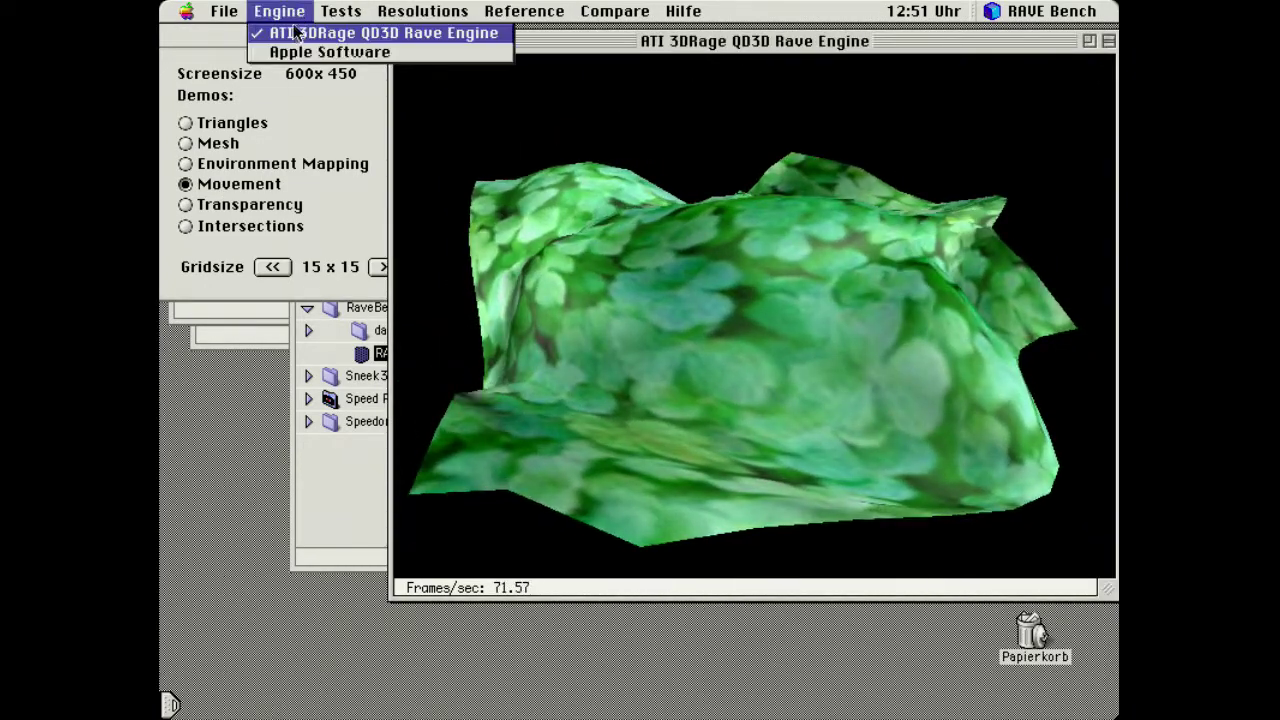
click(297, 52)
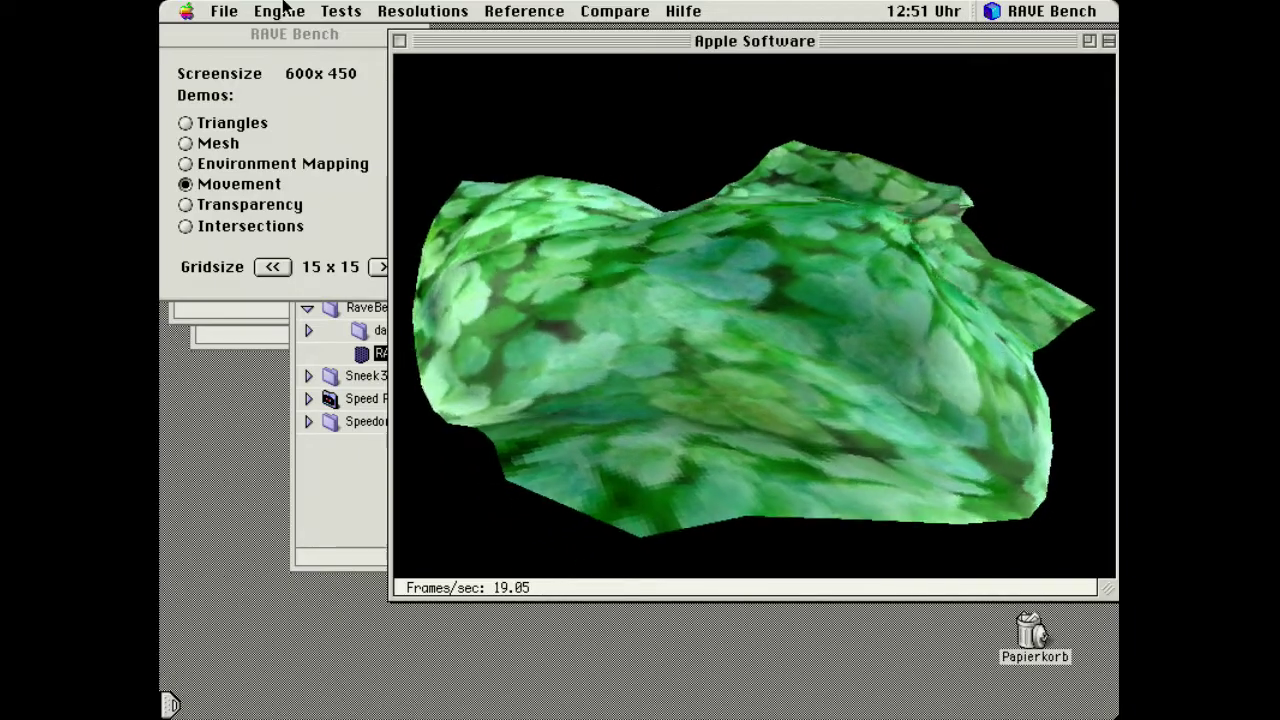
click(282, 10)
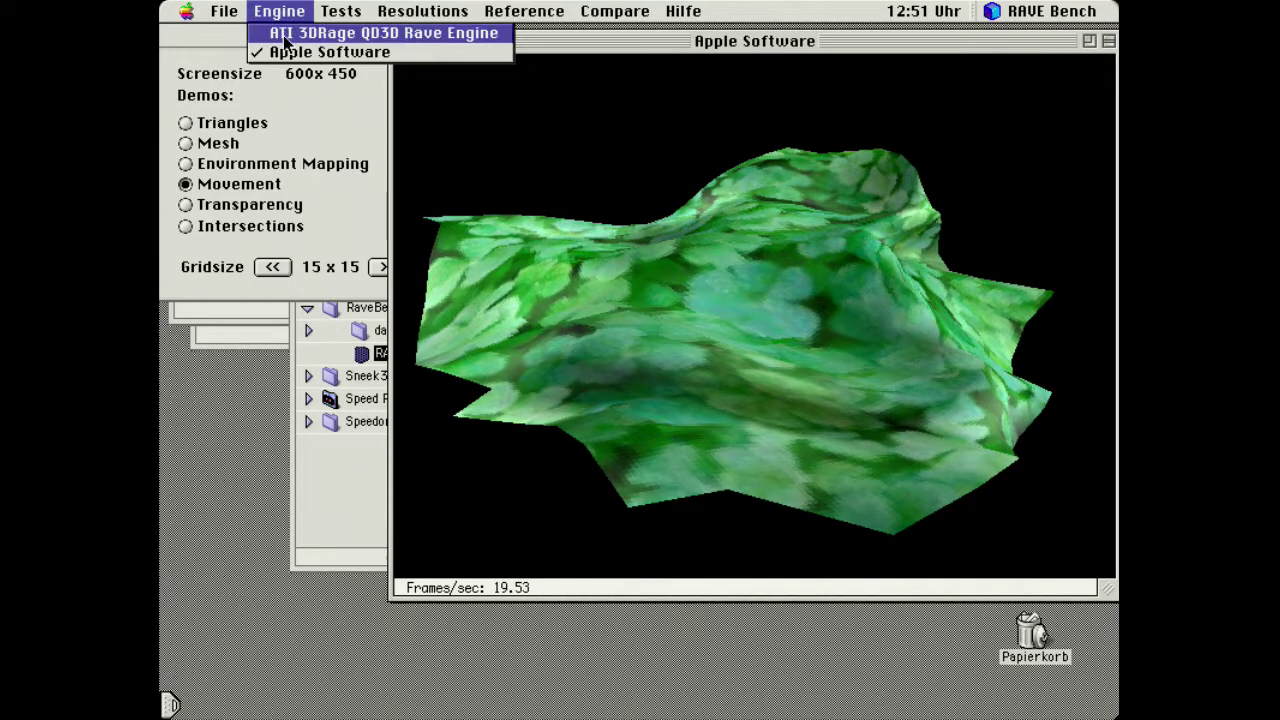
click(300, 33)
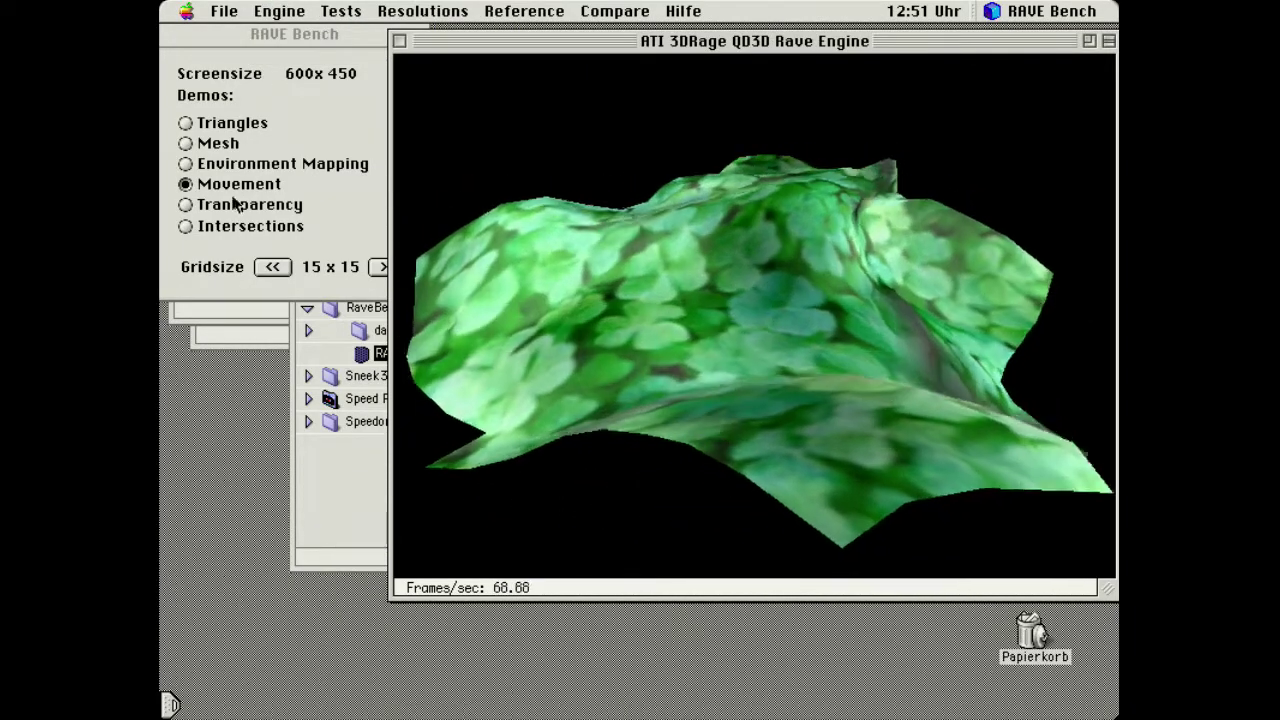
- Run the Transparency demo and compare it on Apple Software and the ATI 3DRage engine, ending on ATI
click(236, 204)
click(474, 42)
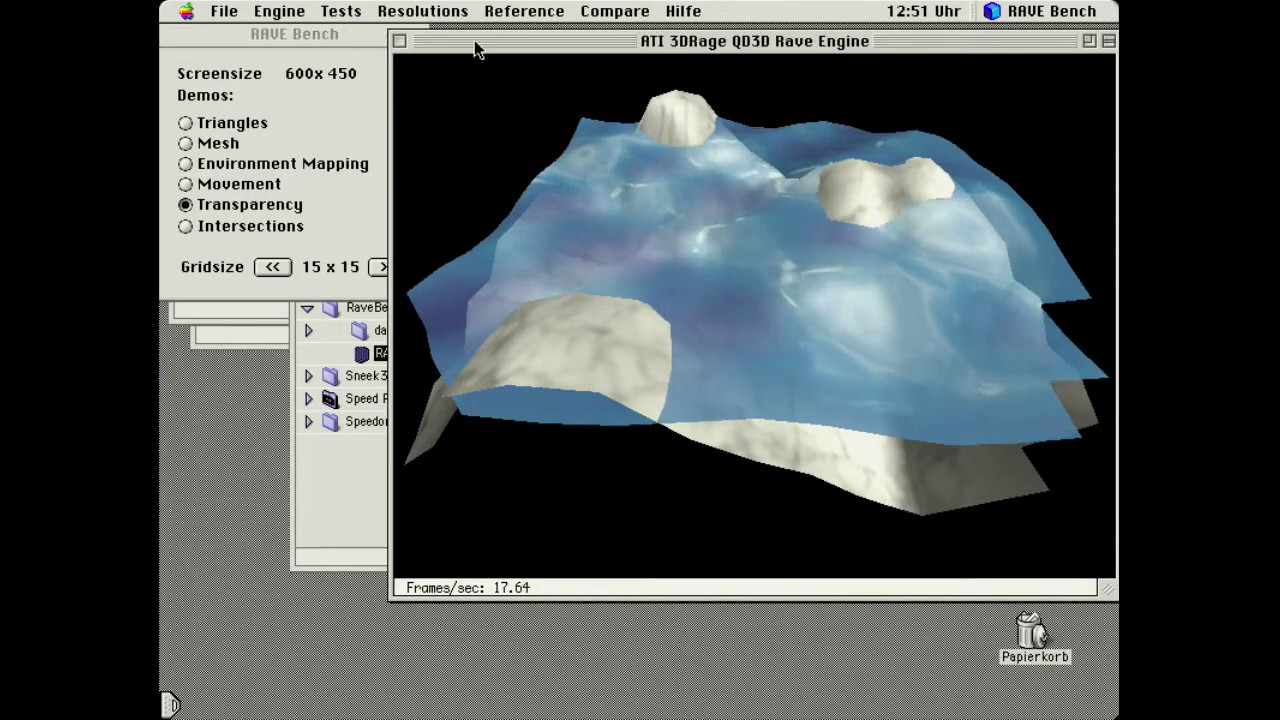
click(279, 11)
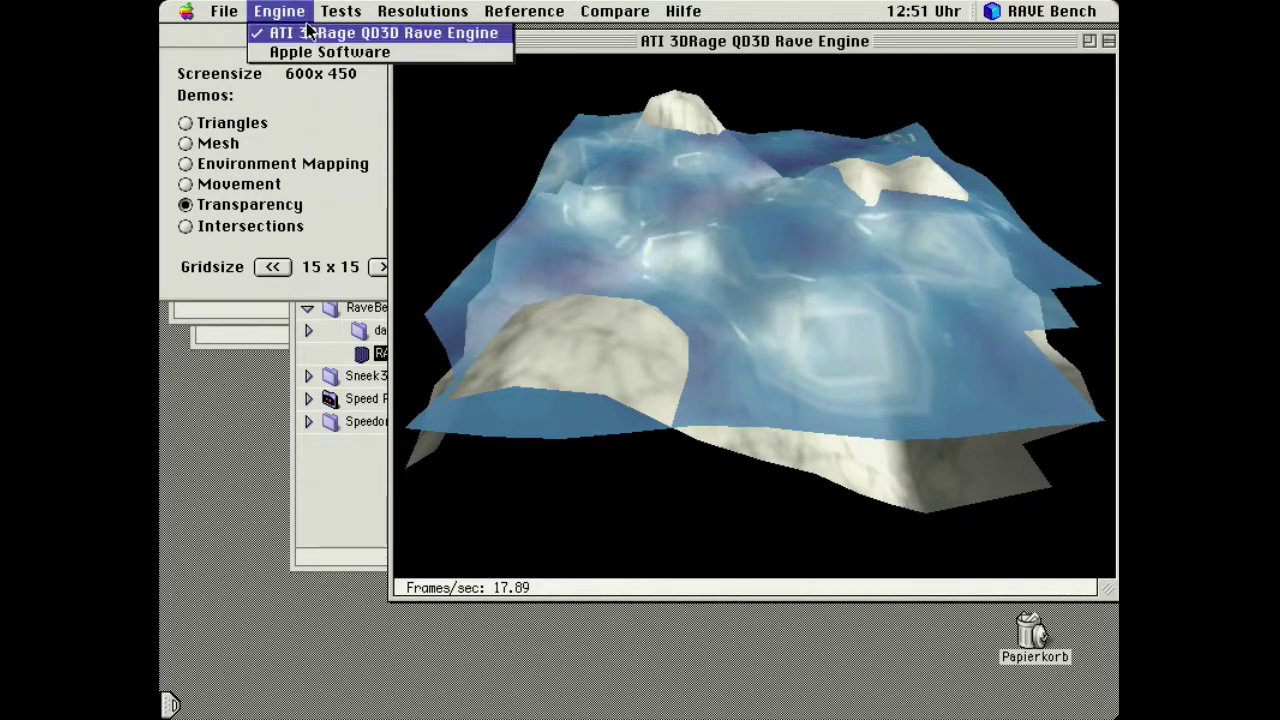
click(285, 47)
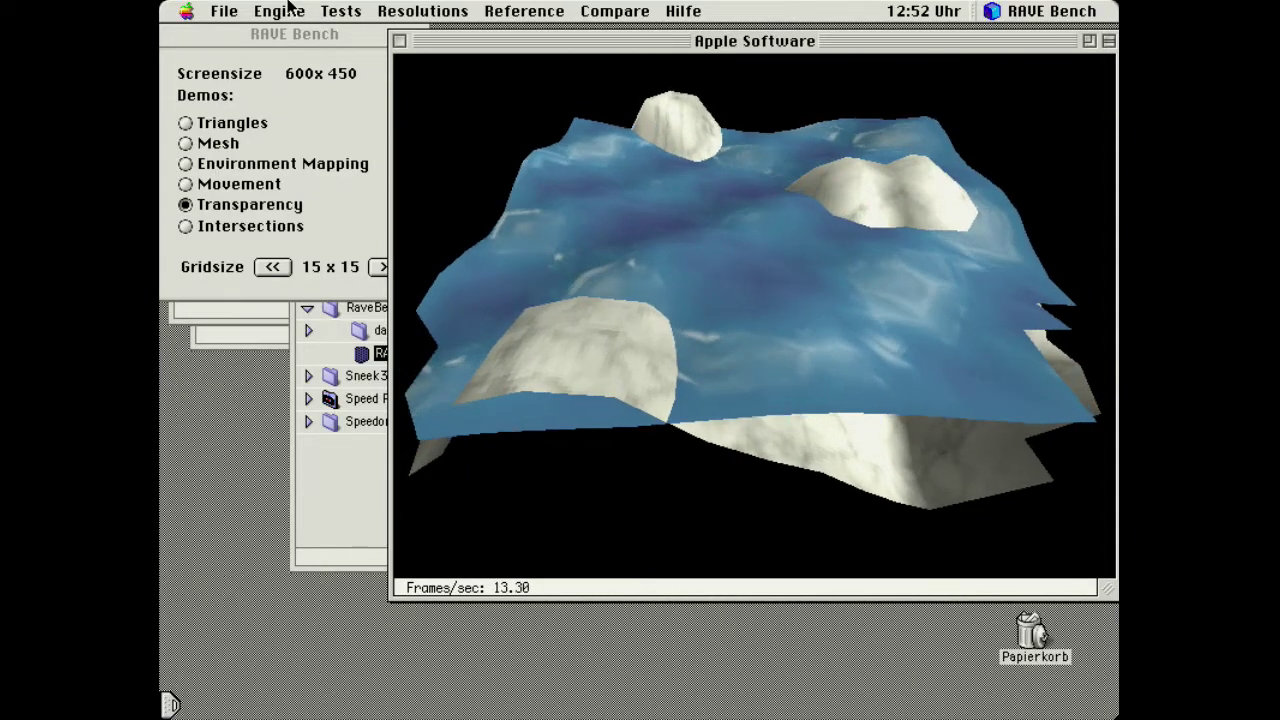
click(287, 8)
click(295, 28)
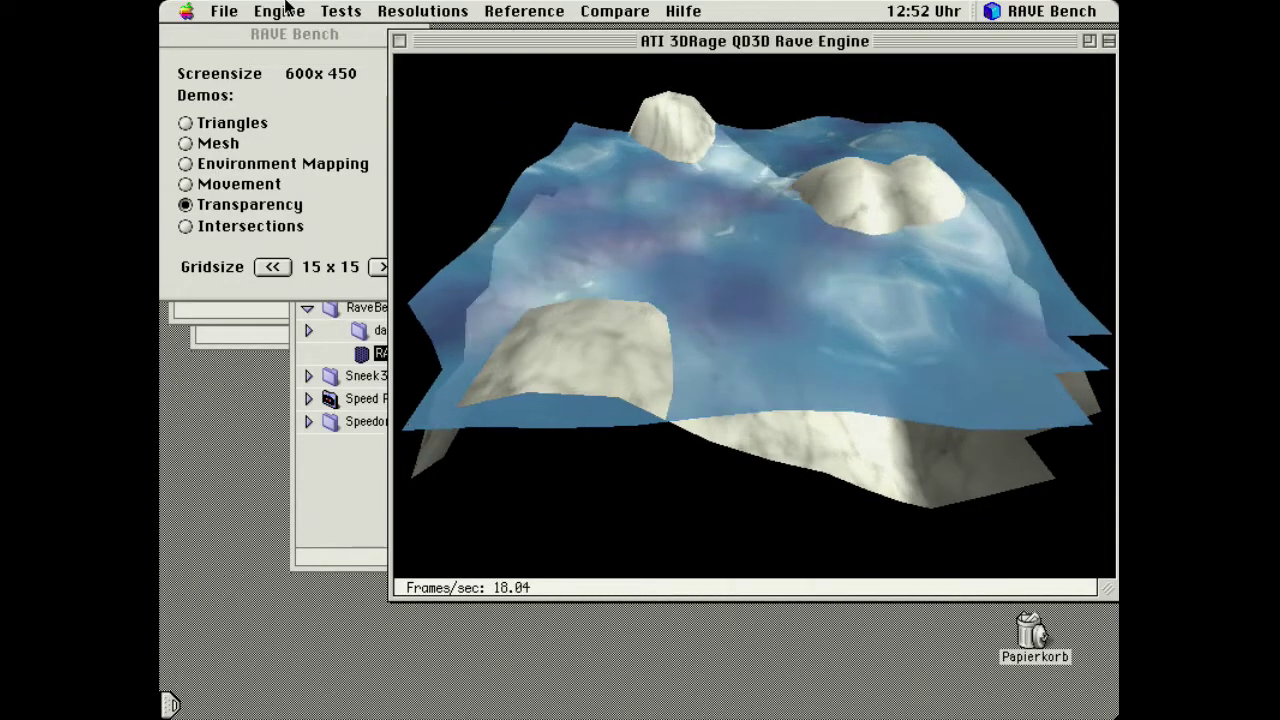
- Run the Intersections demo and compare it on Apple Software and the ATI 3DRage engine, ending on ATI
click(277, 228)
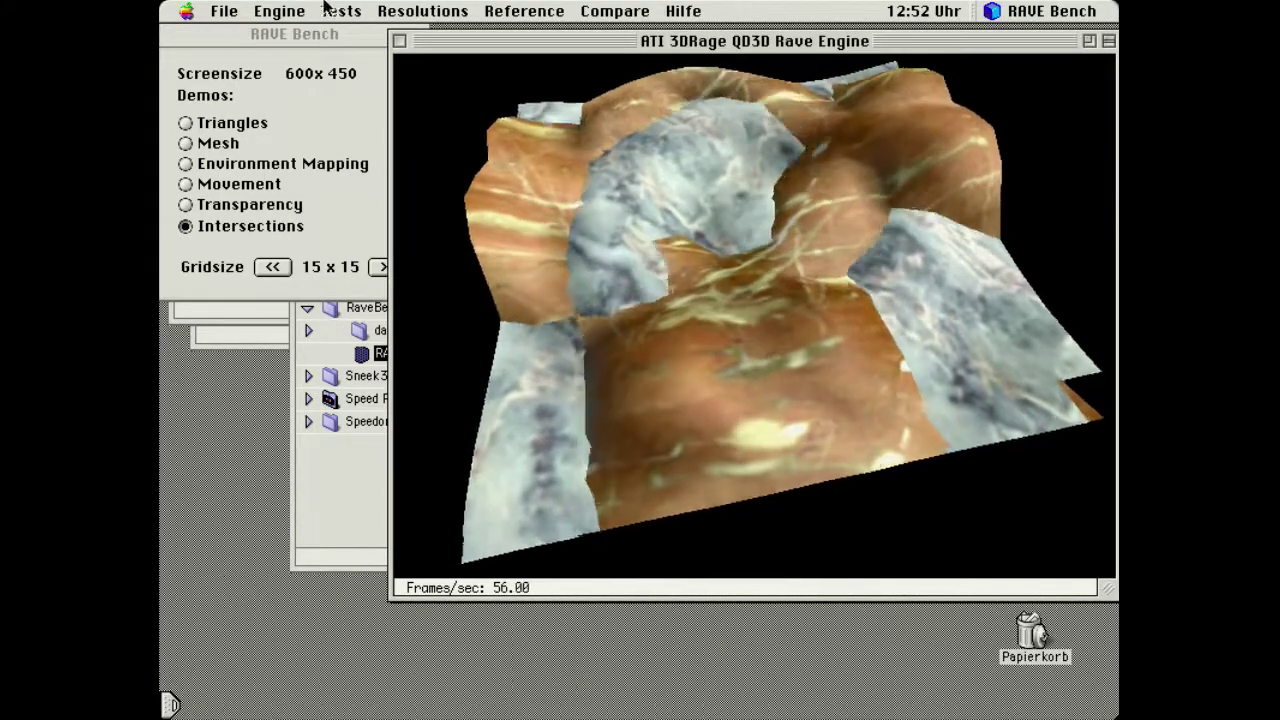
click(287, 10)
click(329, 52)
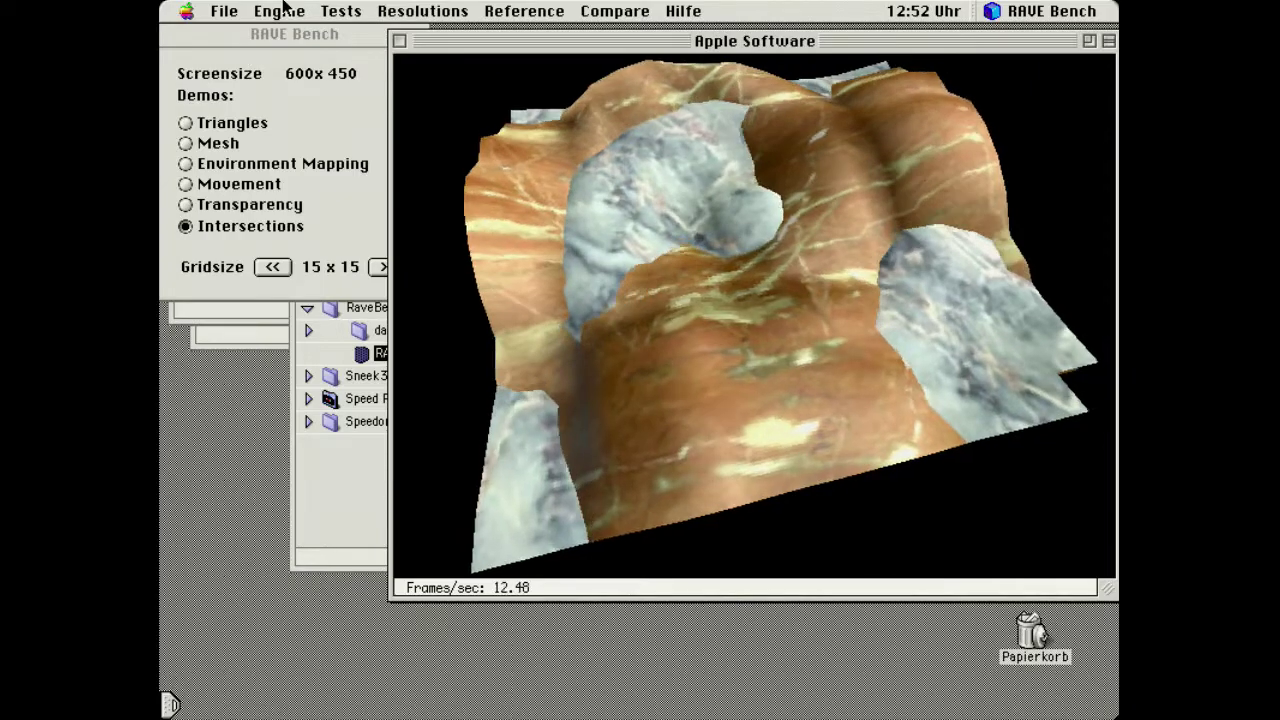
click(284, 8)
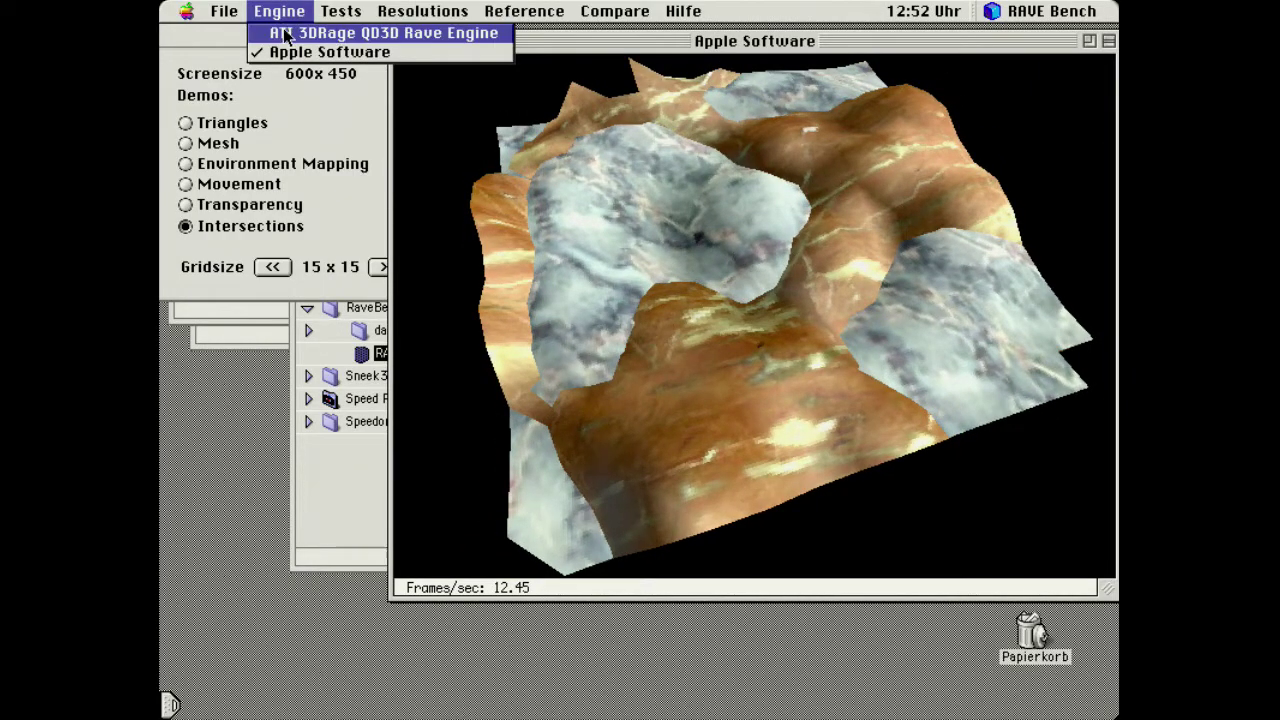
click(283, 33)
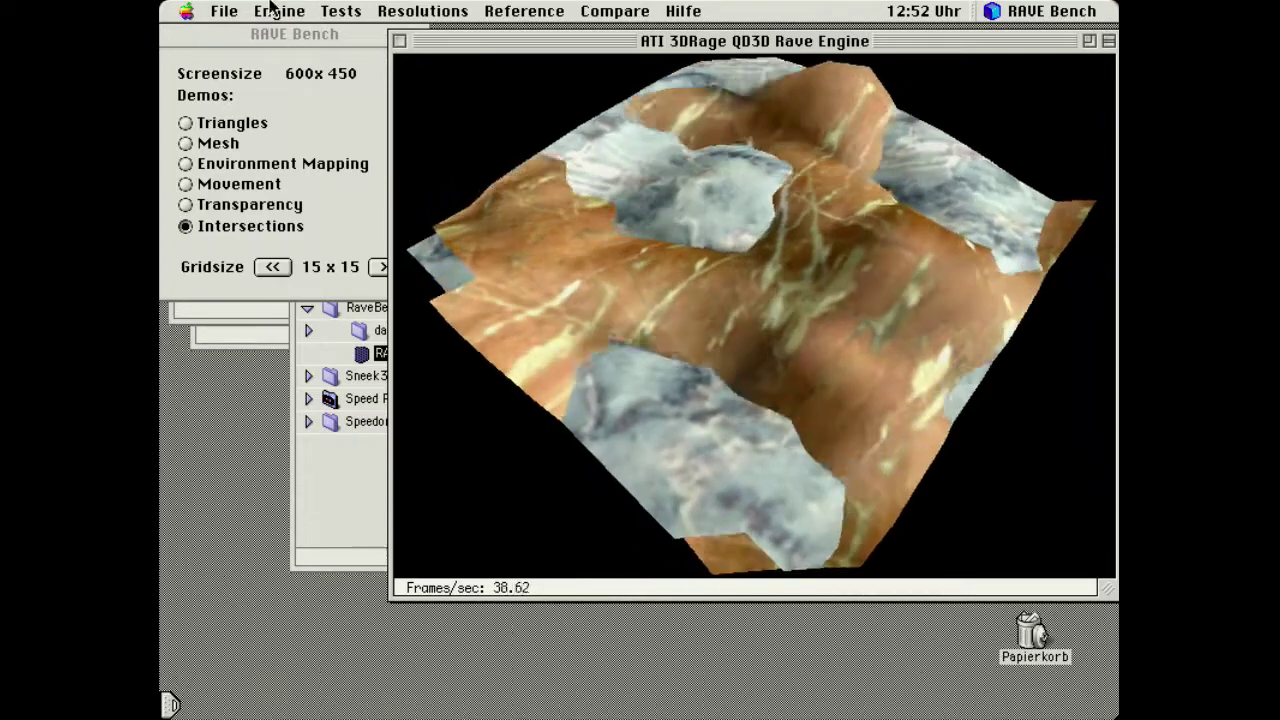
- Quit RAVE Bench
click(244, 7)
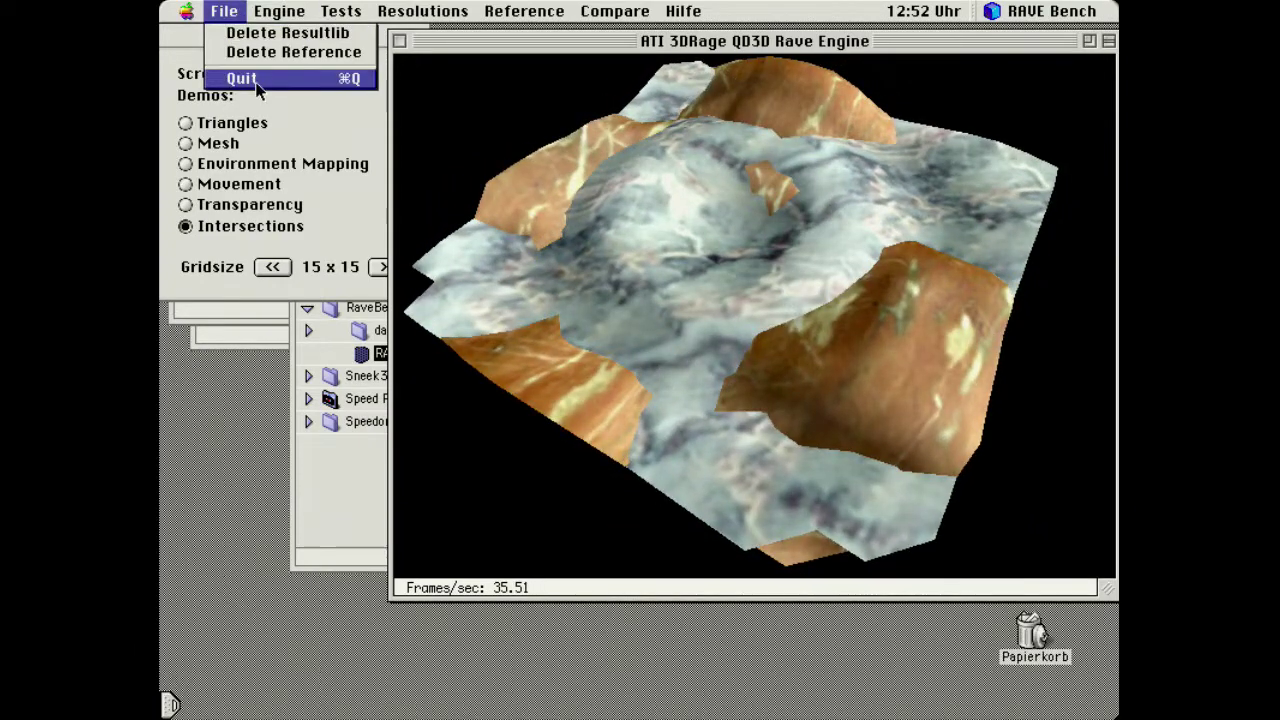